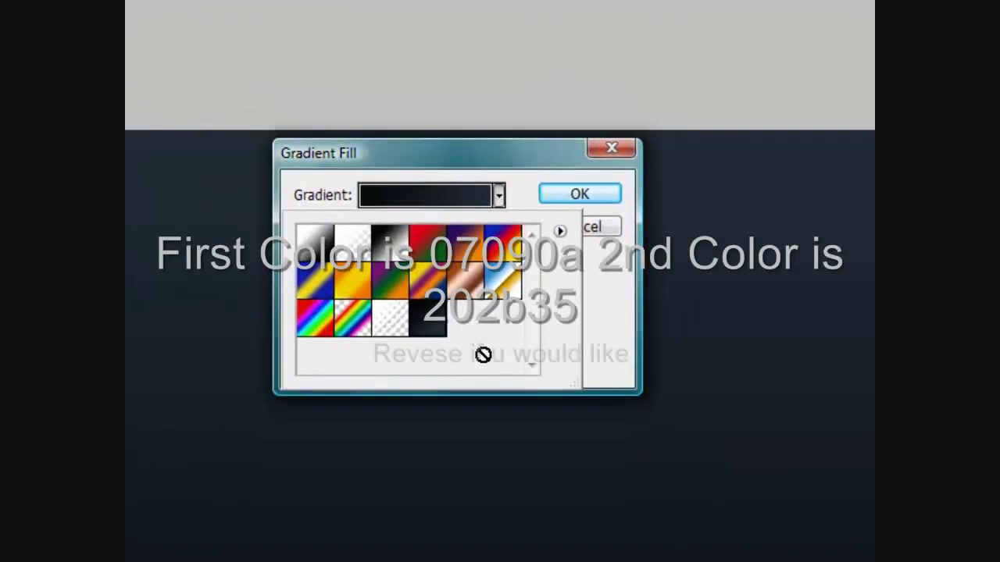
Reverse the near-black to dark blue linear gradient and create the Gradient Fill layer
click(592, 353)
click(366, 346)
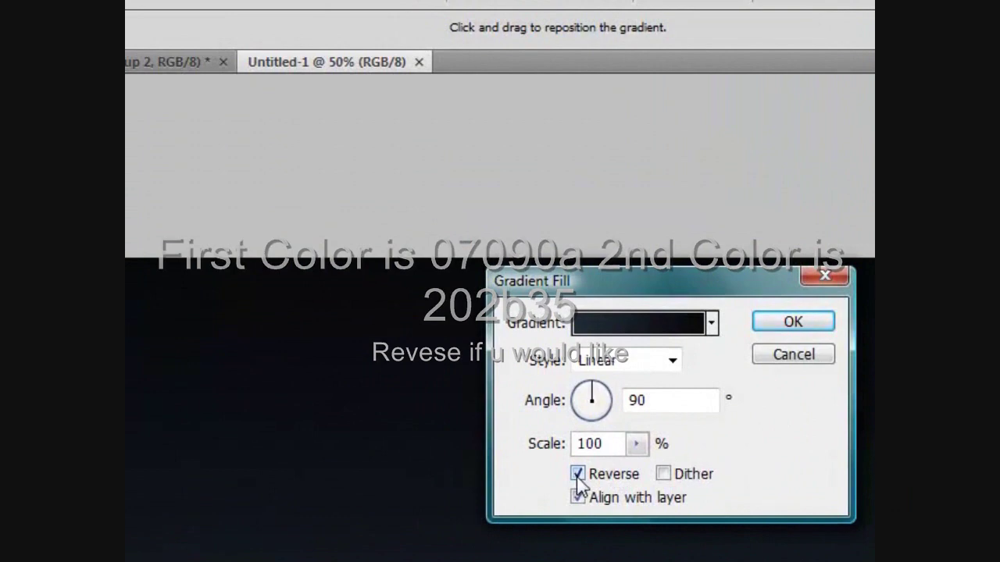
click(785, 328)
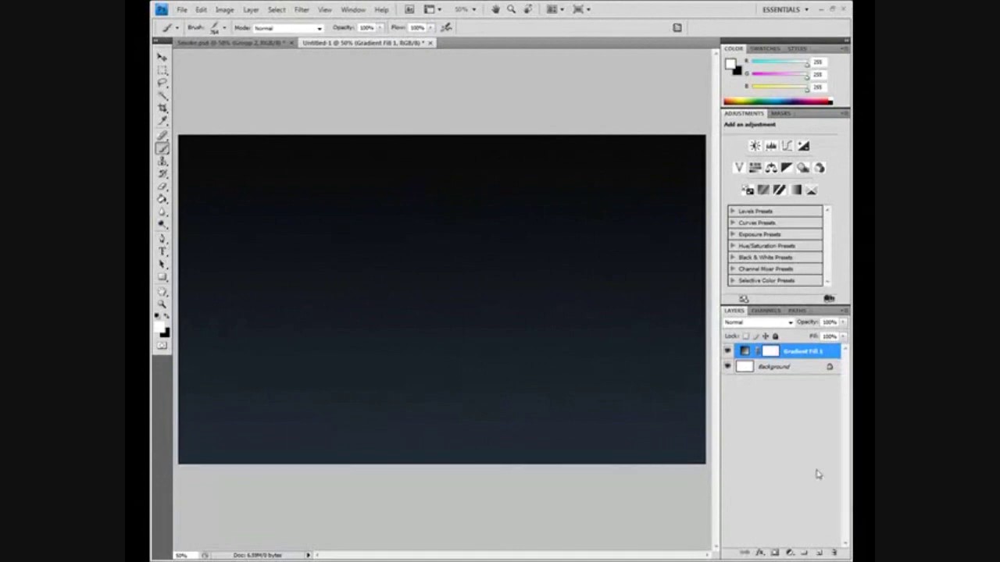
Add two new empty layers above the Gradient Fill layer
click(818, 553)
click(818, 553)
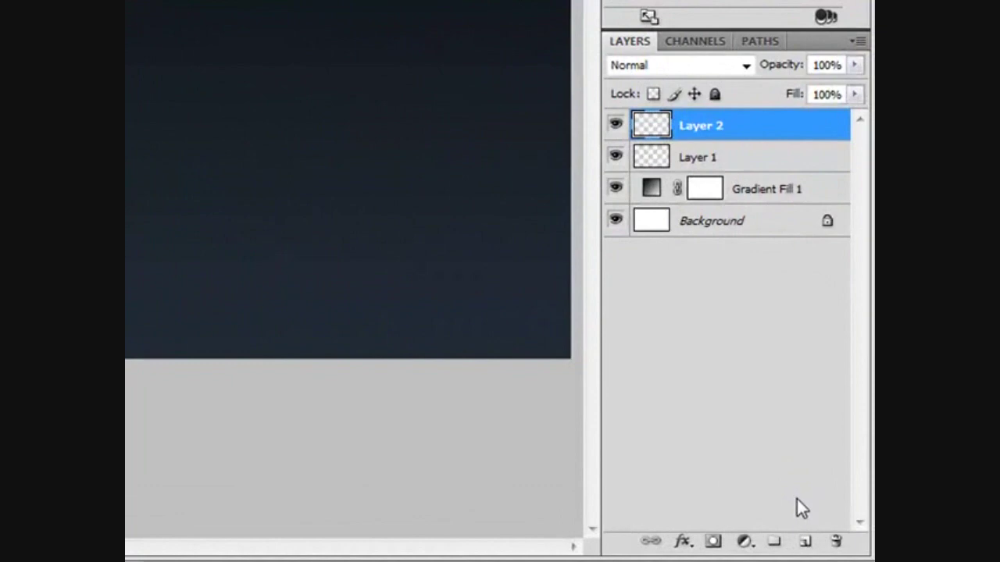
key(ctrl+g)
key(ctrl+z)
click(777, 543)
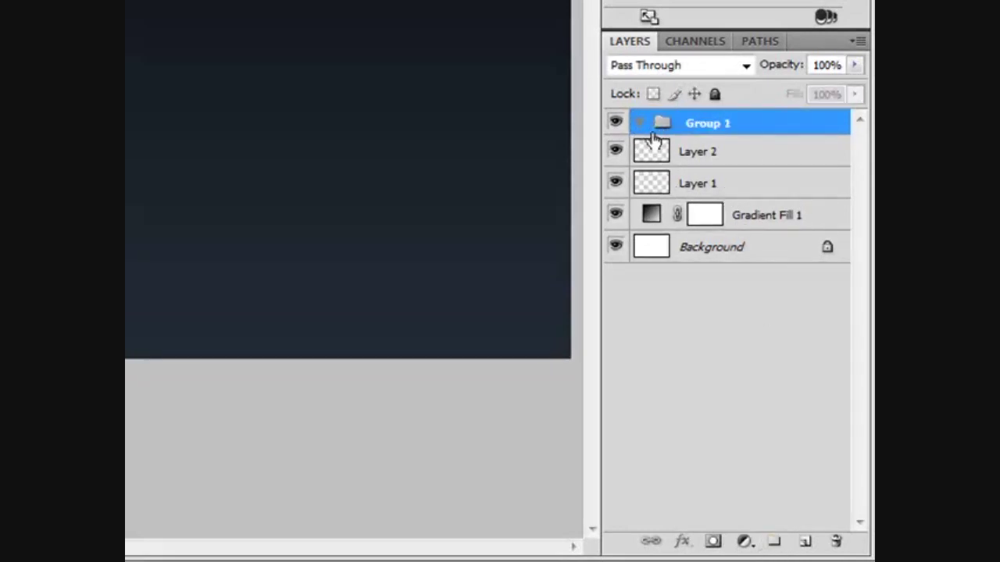
key(ctrl+z)
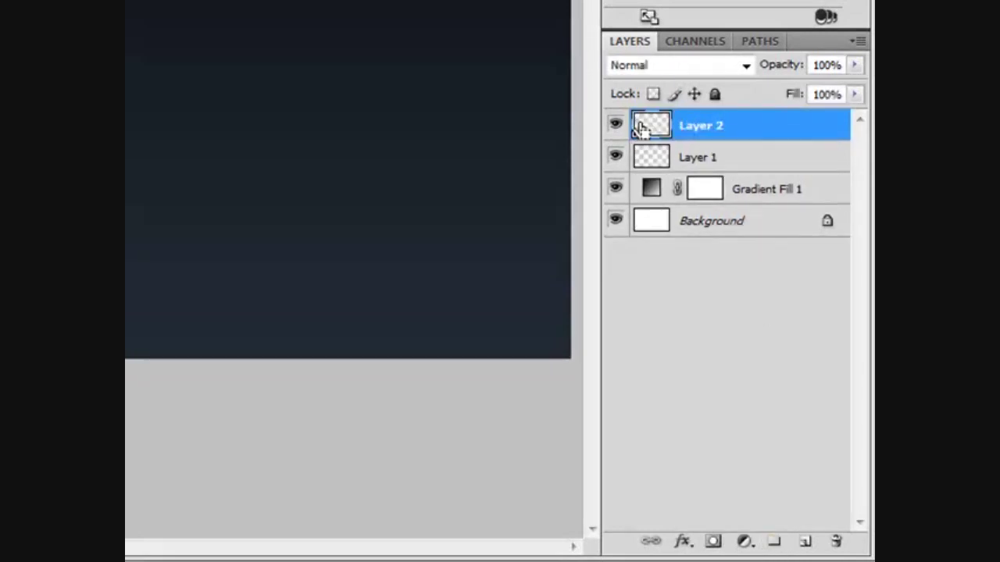
Put Layer 2 into a group of its own and select the layer inside it
key(ctrl+g)
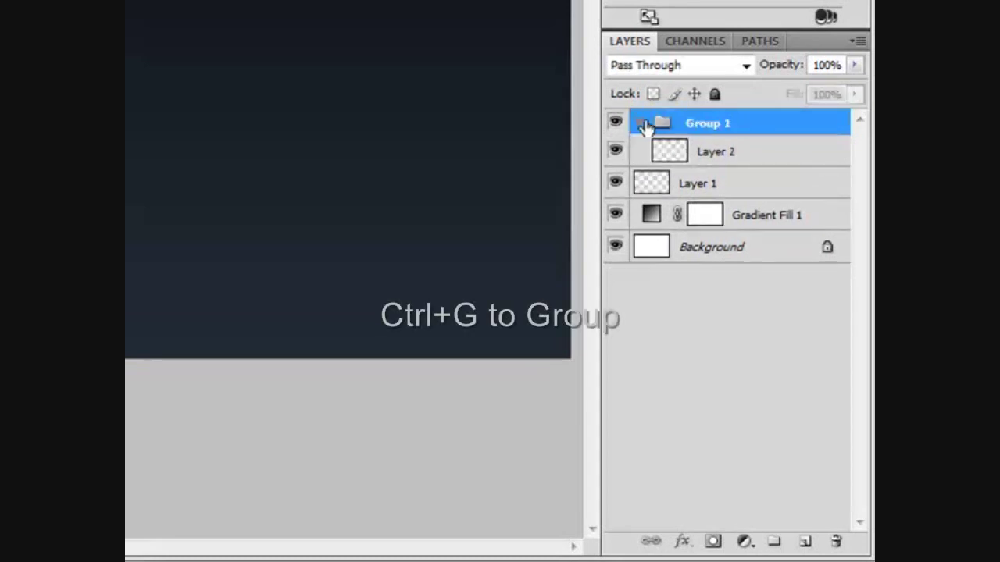
click(676, 159)
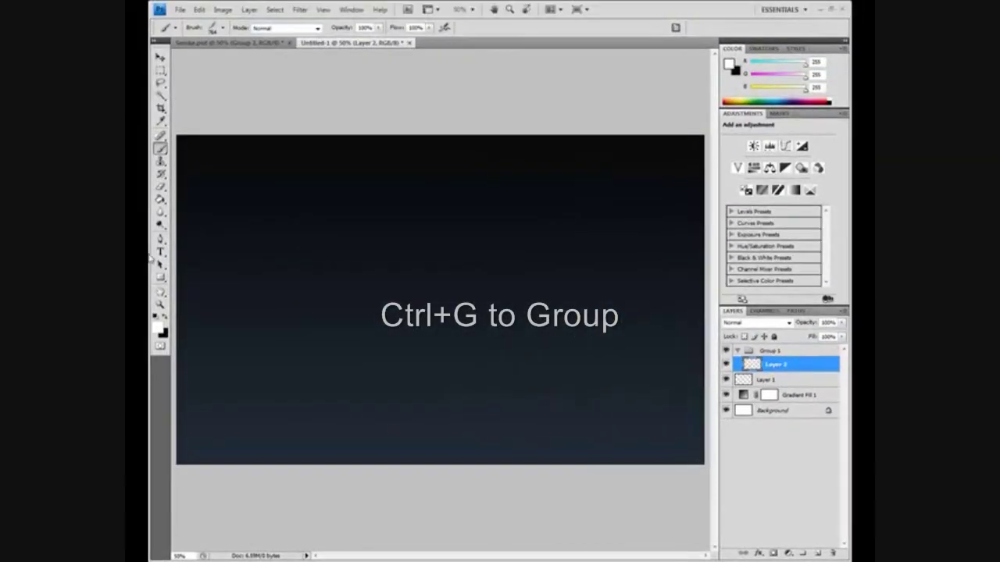
Add the white text "Sneaky GFX" to the canvas in Arial Black at 250 pt with Sharp anti-aliasing
click(160, 253)
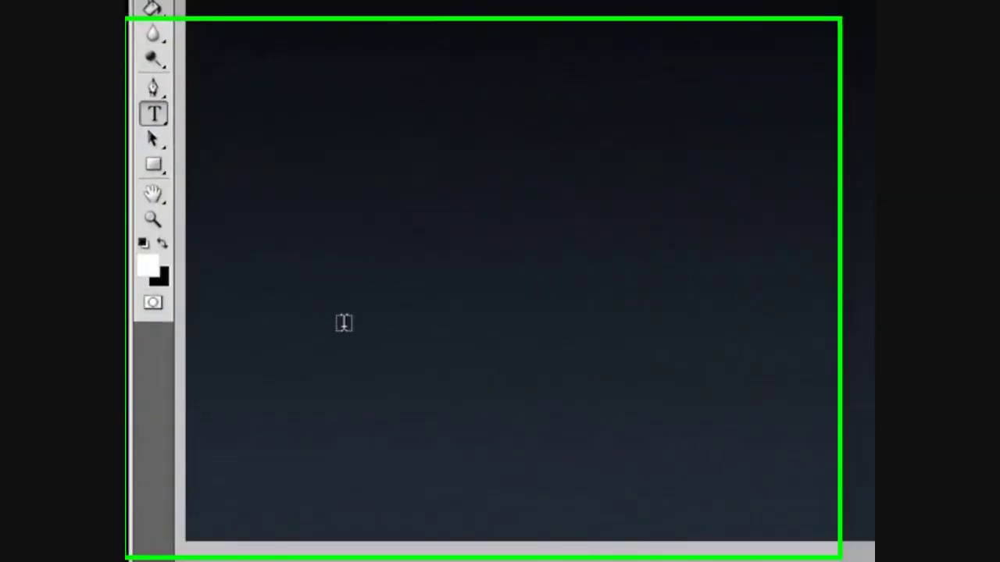
click(344, 324)
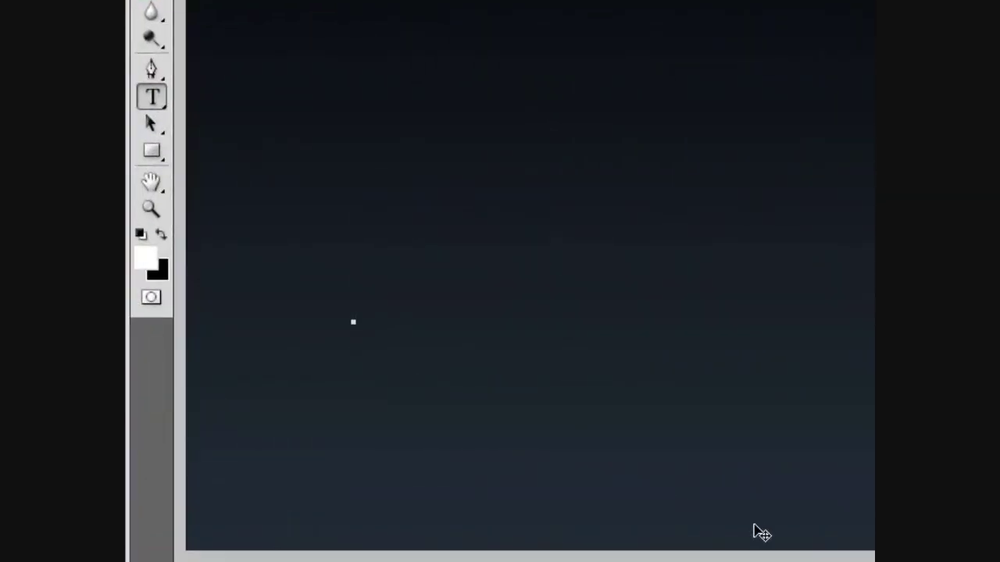
text(Sneaky GFX)
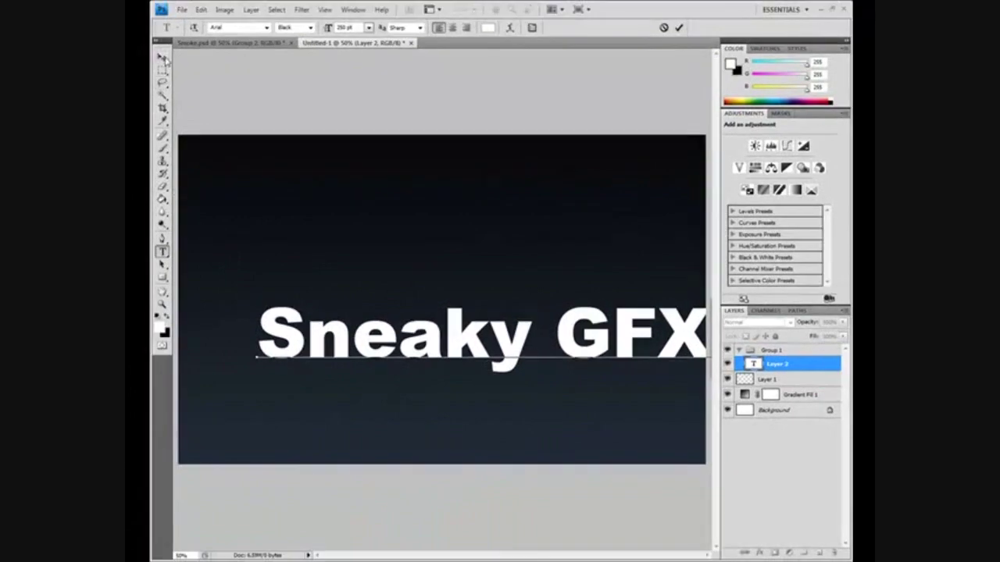
click(310, 28)
click(299, 123)
click(267, 29)
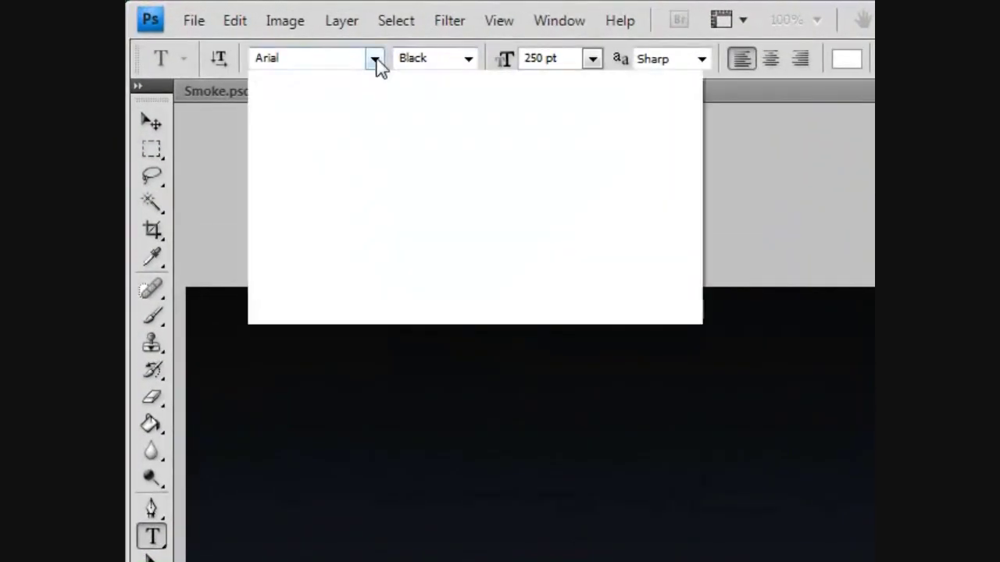
click(366, 82)
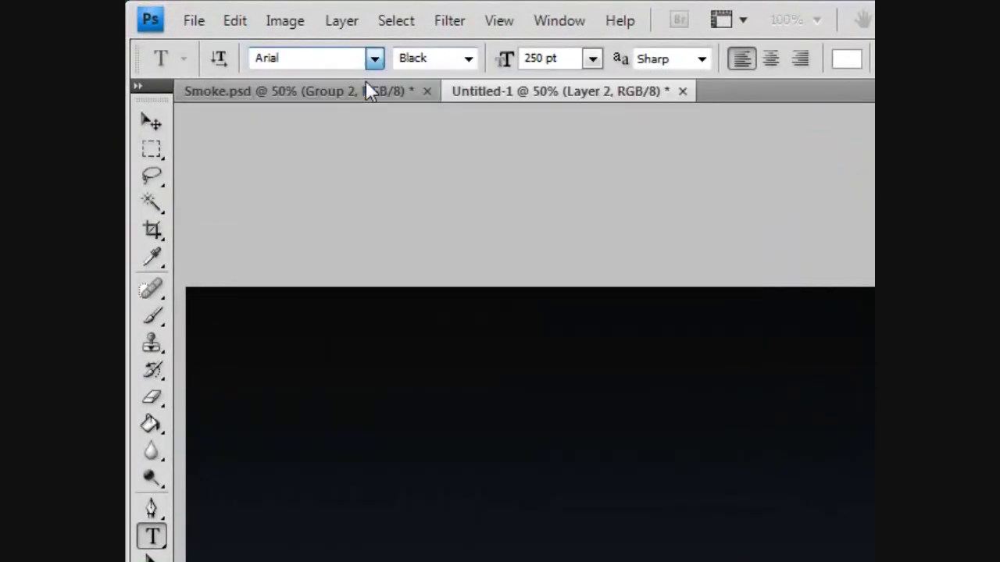
click(539, 60)
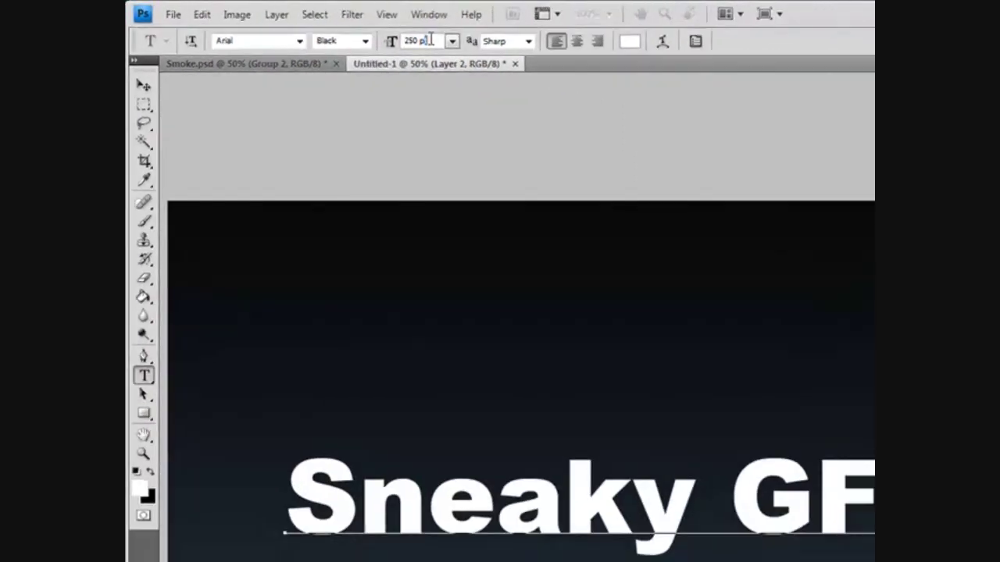
Move the Sneaky GFX text to the lower middle of the canvas and rasterize its type layer
click(141, 74)
drag(399, 430, 349, 468)
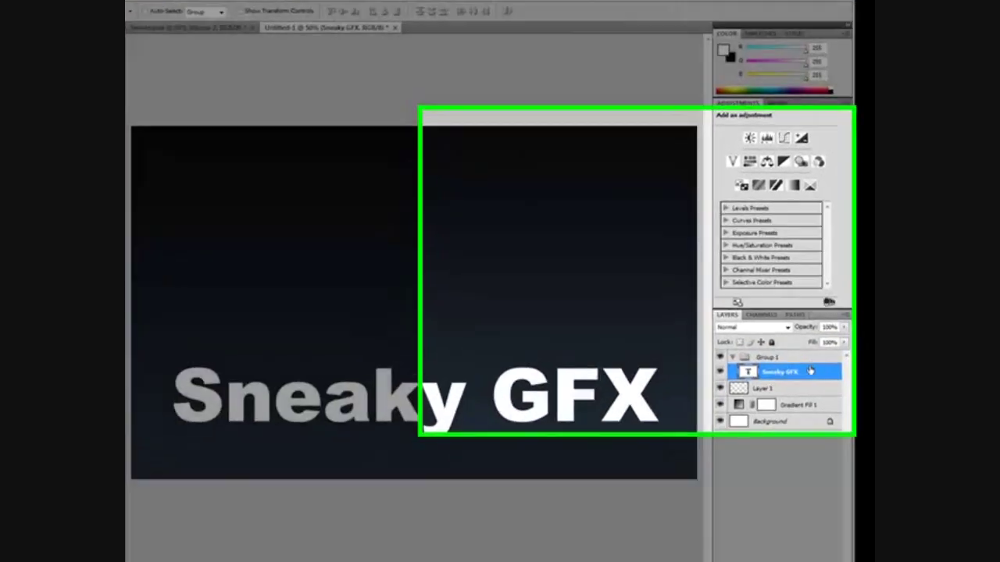
right_click(822, 364)
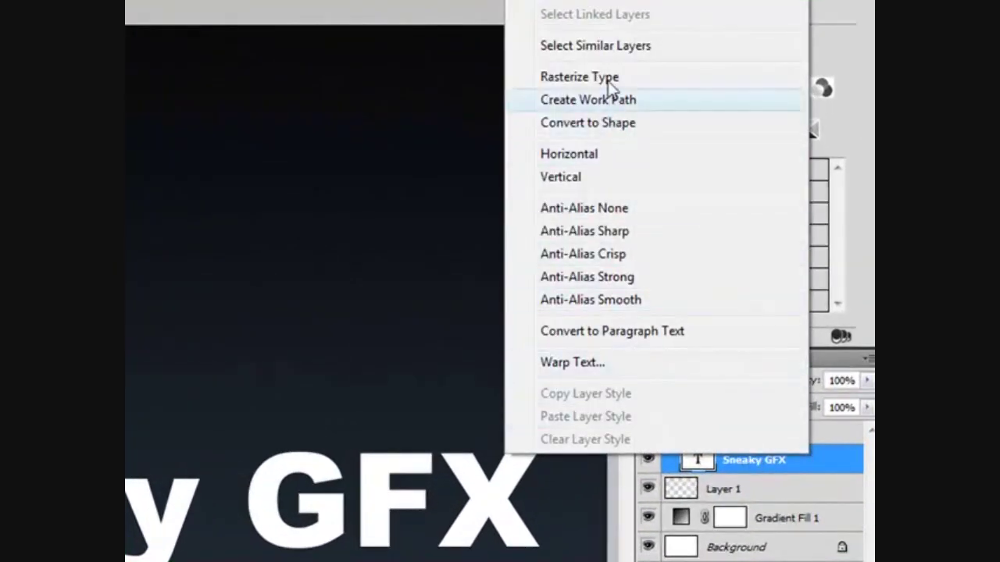
click(607, 81)
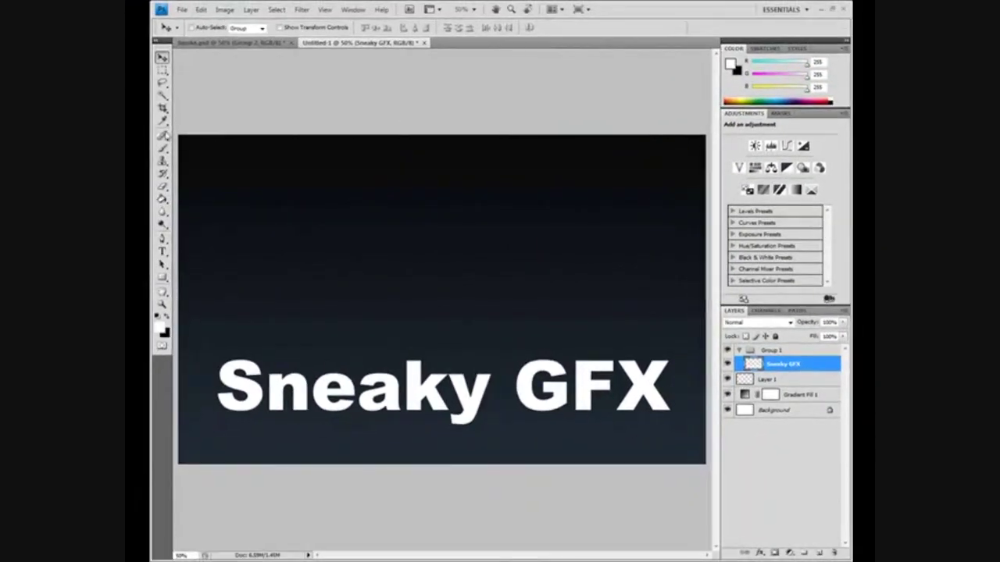
Apply a Motion Blur to the Sneaky GFX layer with an angle of 90° and a distance of 25 pixels
click(277, 10)
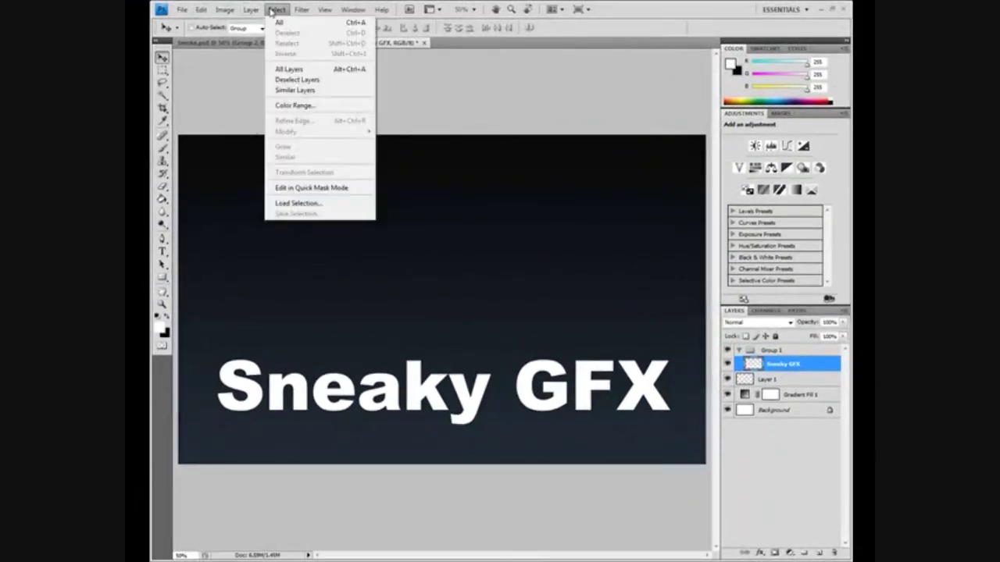
mouse_move(258, 14)
click(784, 460)
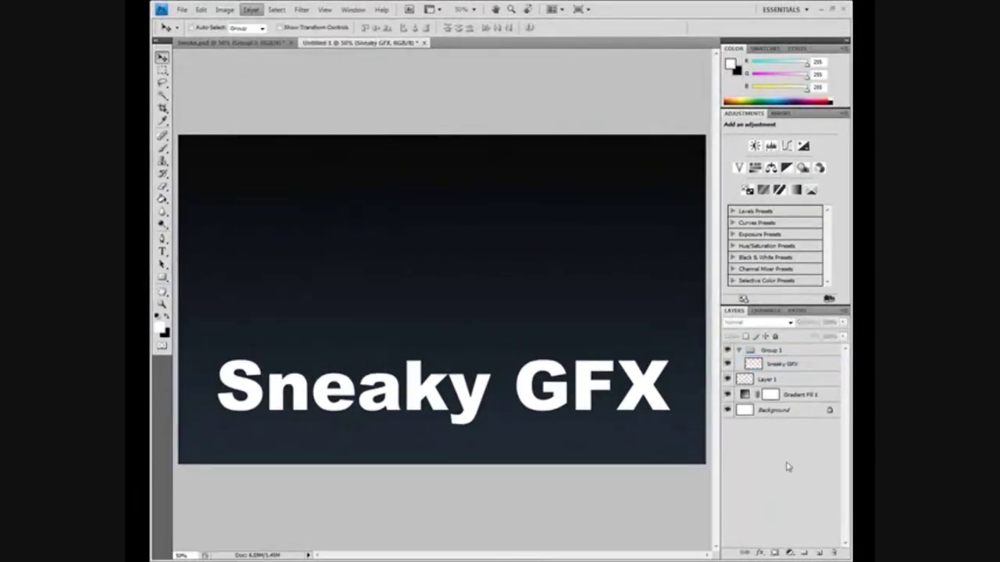
click(785, 364)
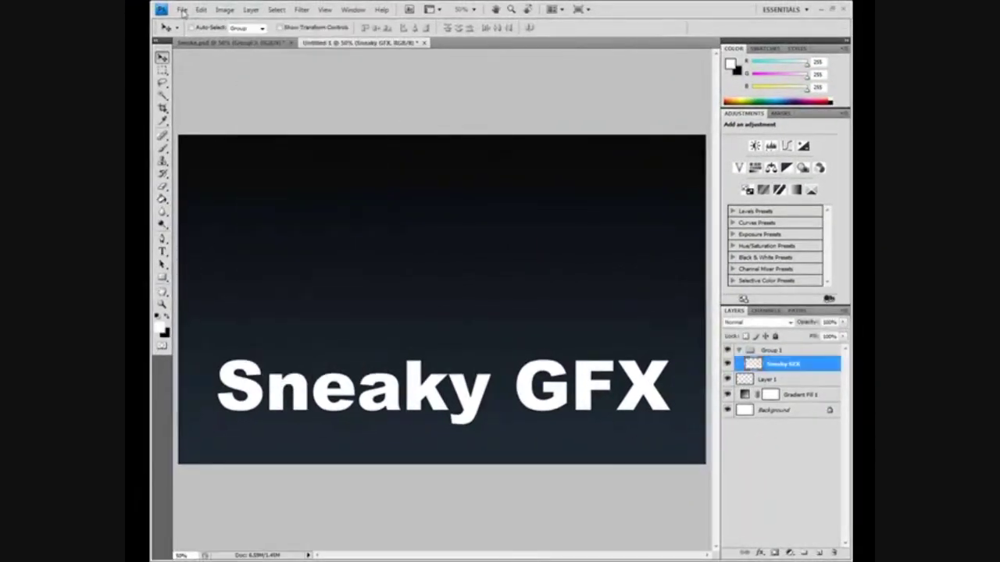
click(301, 9)
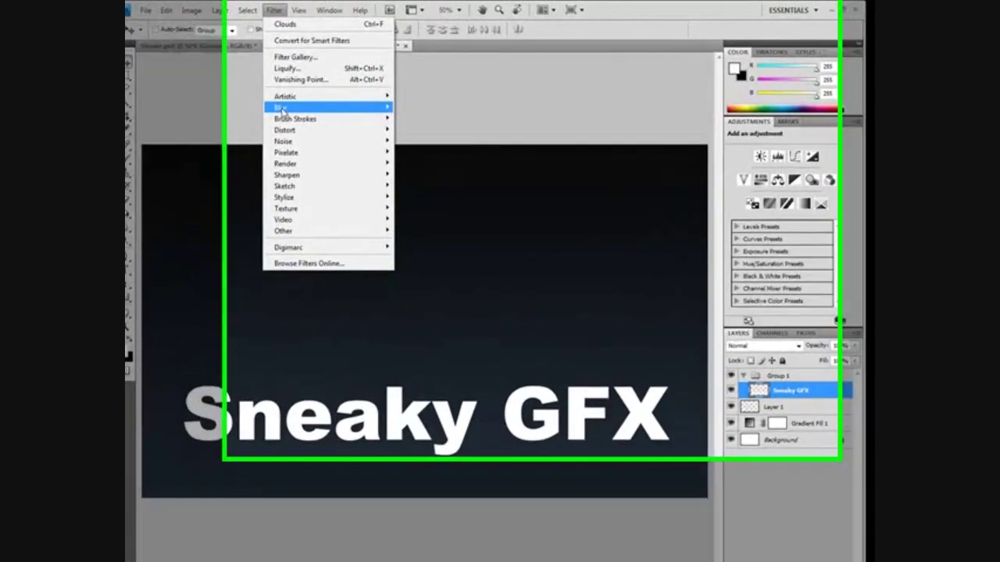
mouse_move(336, 100)
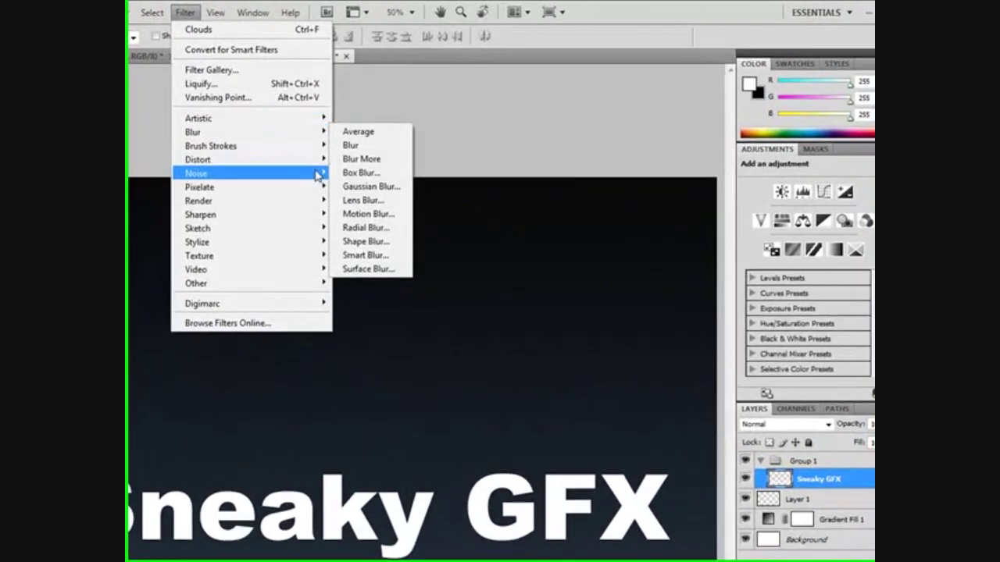
click(368, 211)
drag(356, 156, 324, 156)
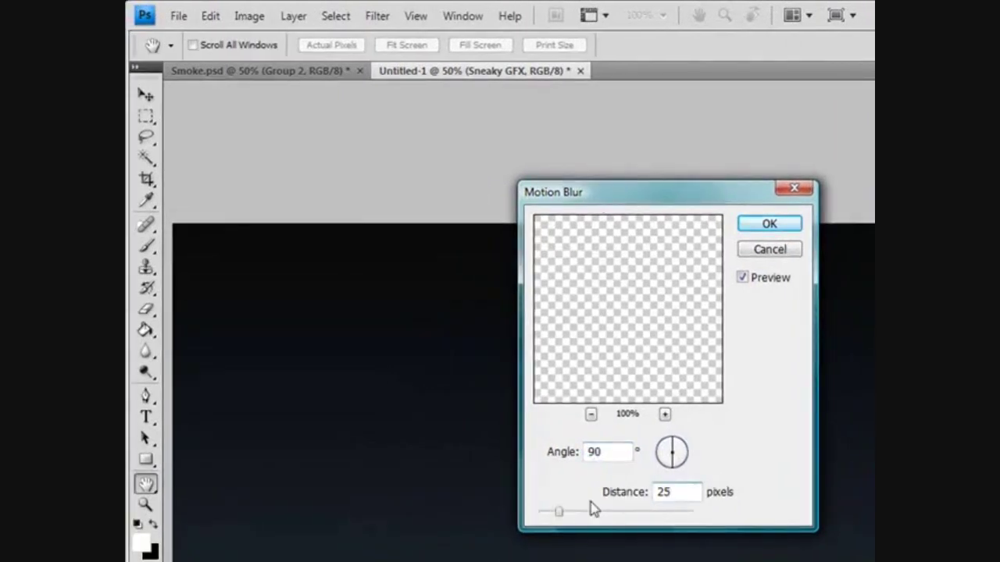
click(769, 224)
Apply a Gaussian Blur with a radius of 9.3 pixels to the Sneaky GFX layer
click(377, 16)
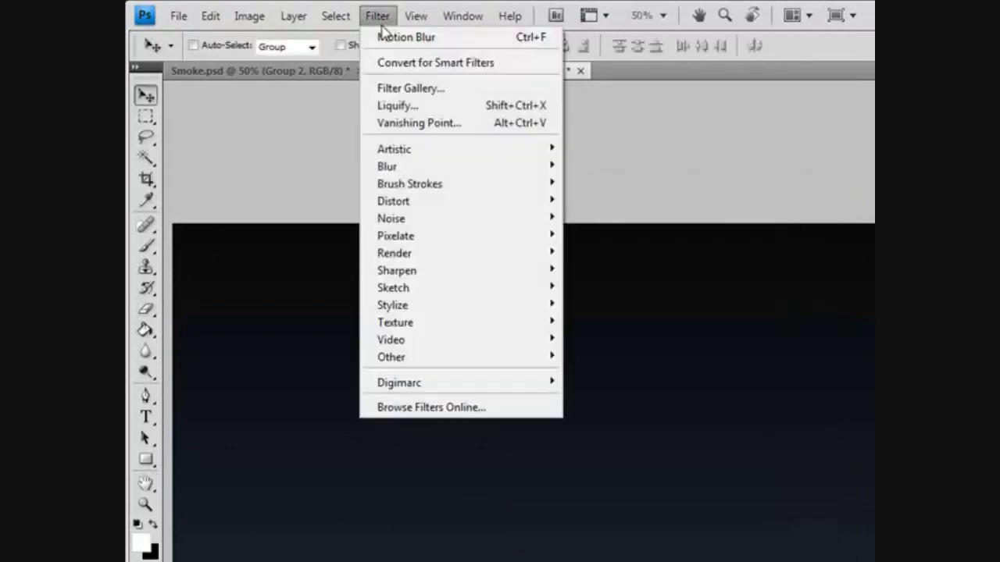
mouse_move(386, 166)
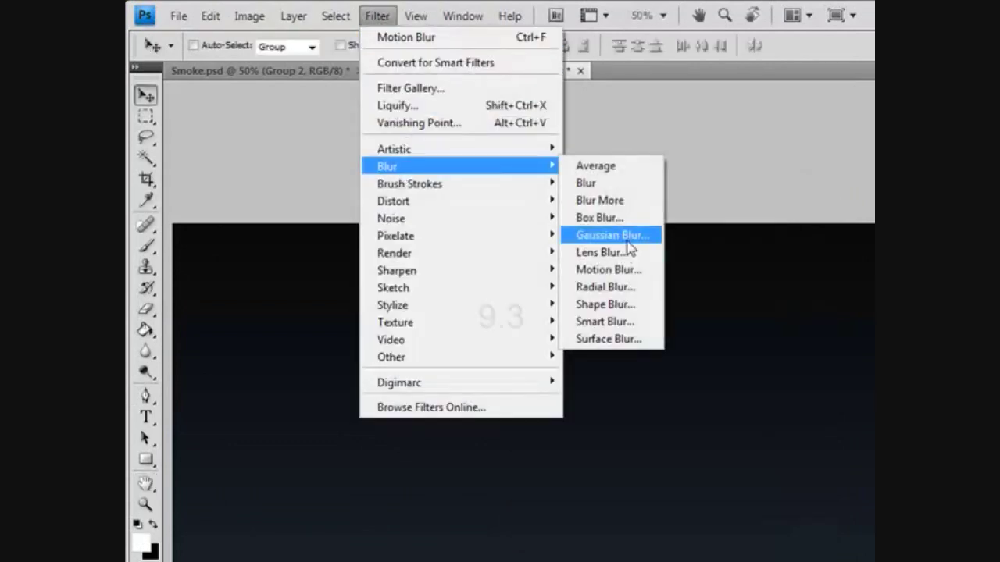
click(612, 234)
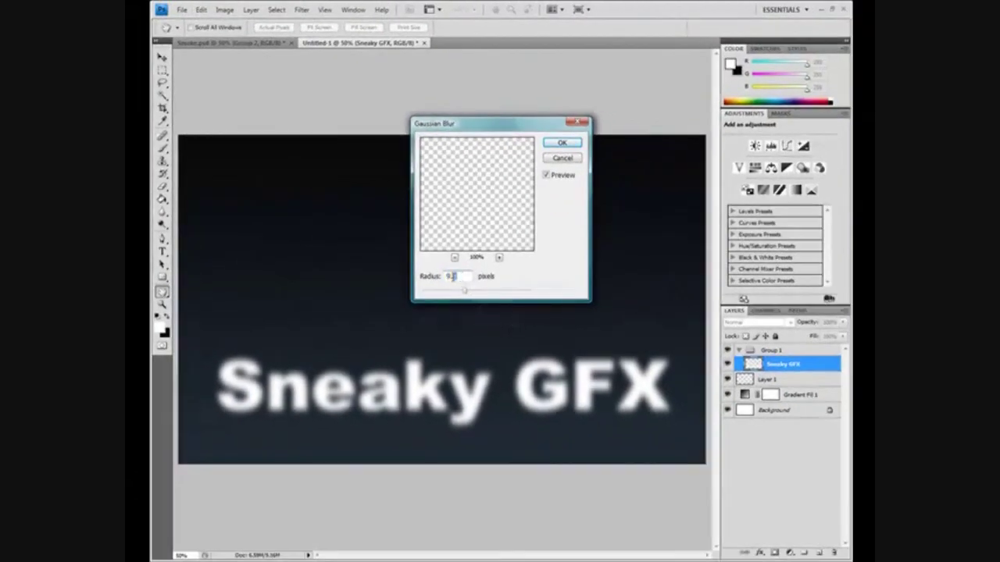
click(560, 143)
Set the blend mode of Group 1 to Color Dodge
click(769, 351)
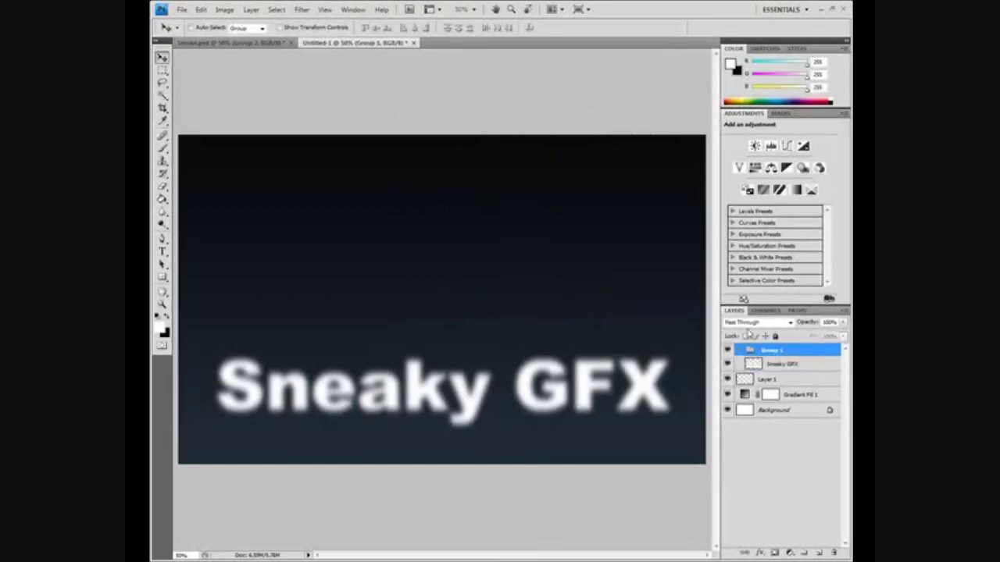
click(750, 323)
click(742, 155)
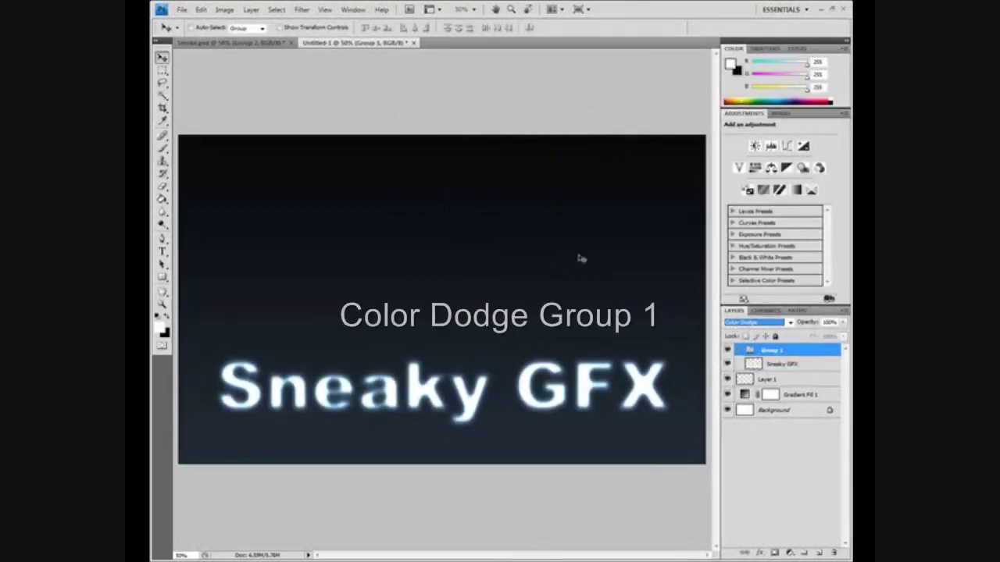
Distort the Sneaky GFX layer with a Sine Wave filter: 5 generators, wavelength 10 to 340, amplitude 5 to 35, scale 100%
click(300, 10)
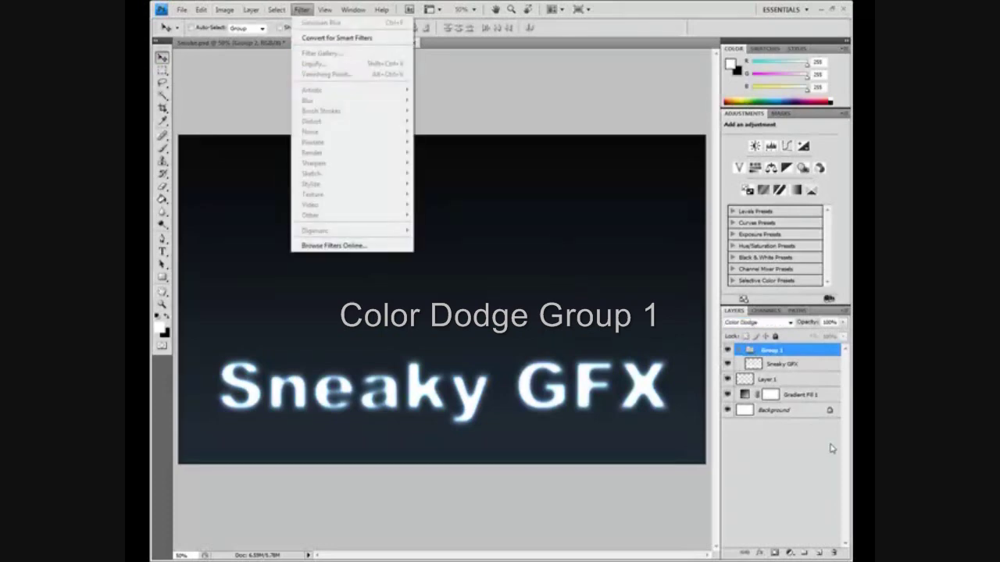
click(793, 366)
click(301, 9)
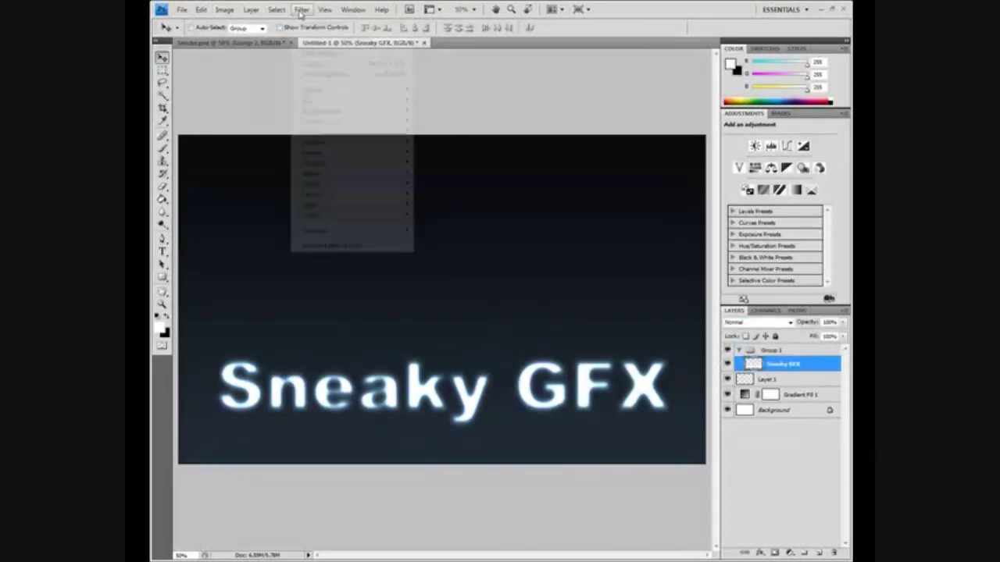
mouse_move(322, 122)
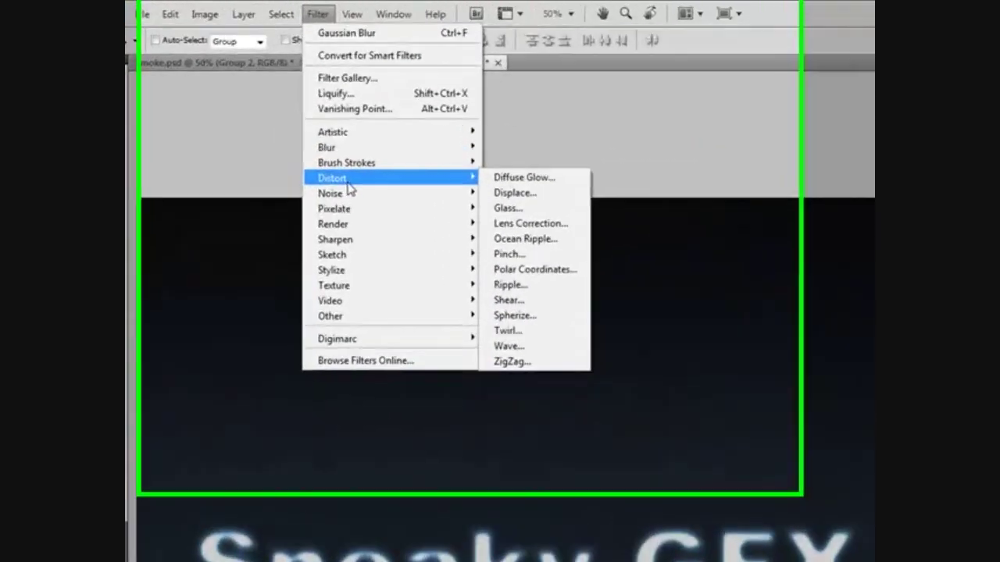
click(569, 399)
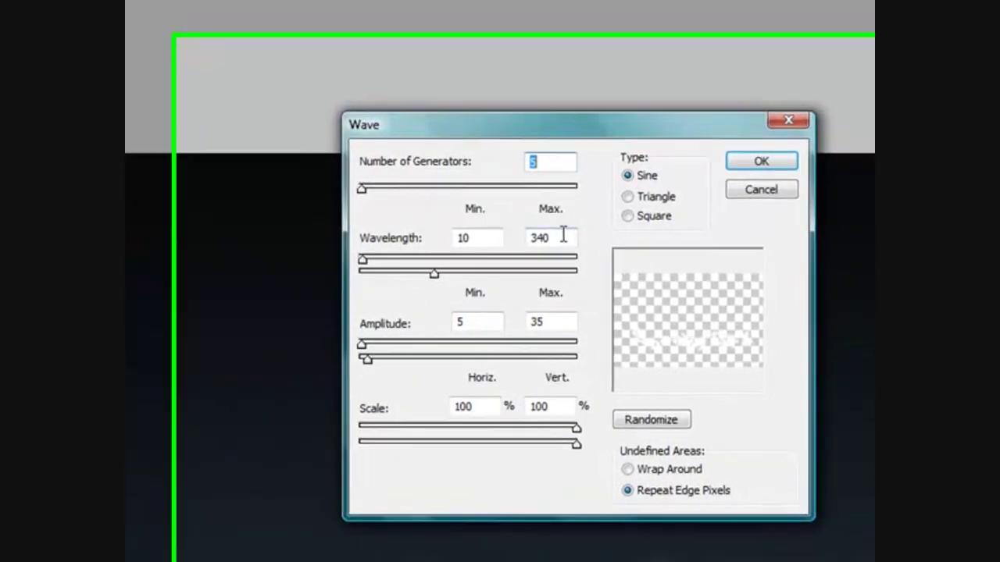
click(549, 236)
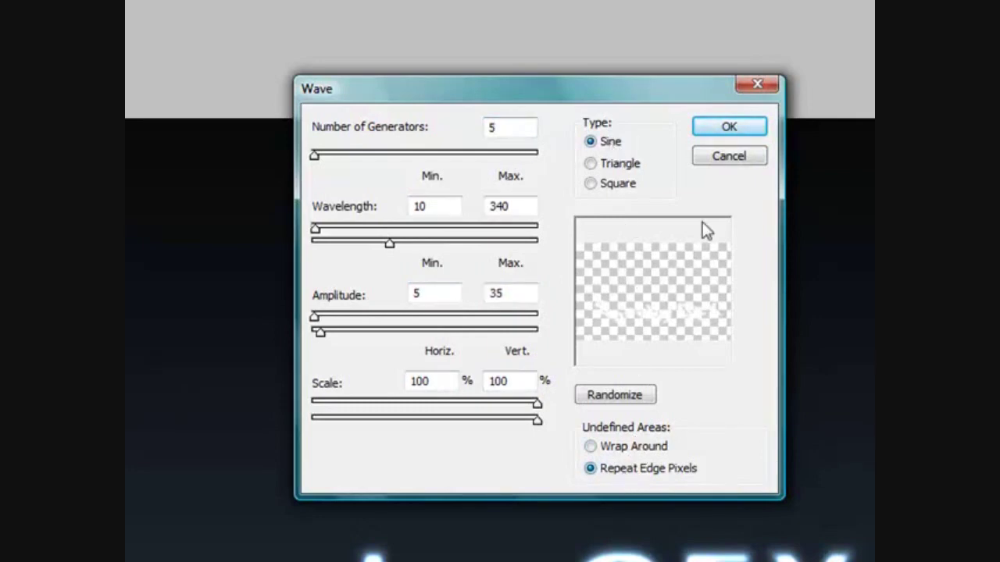
click(728, 125)
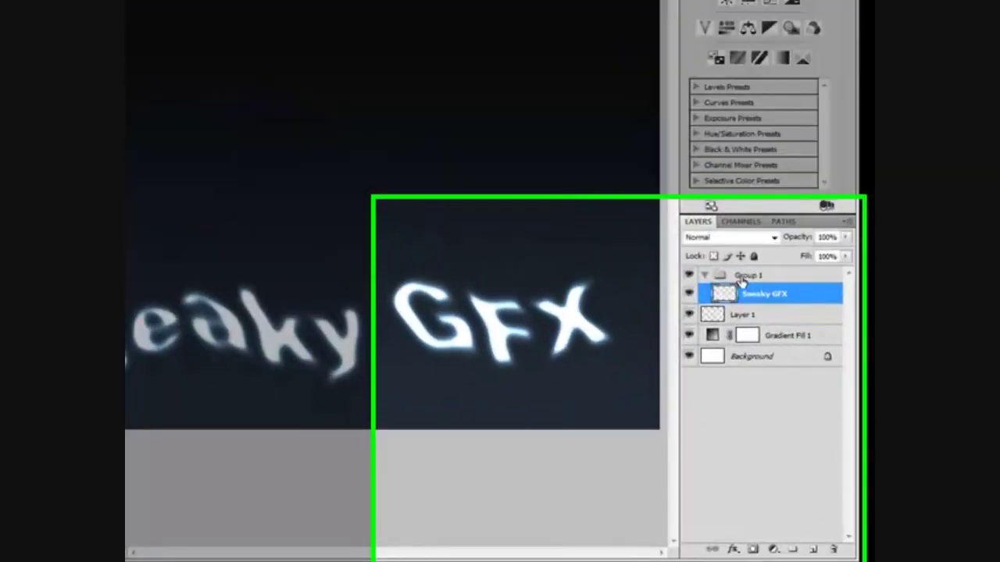
Collapse Group 1 and add two new empty layers above it
click(758, 351)
click(738, 352)
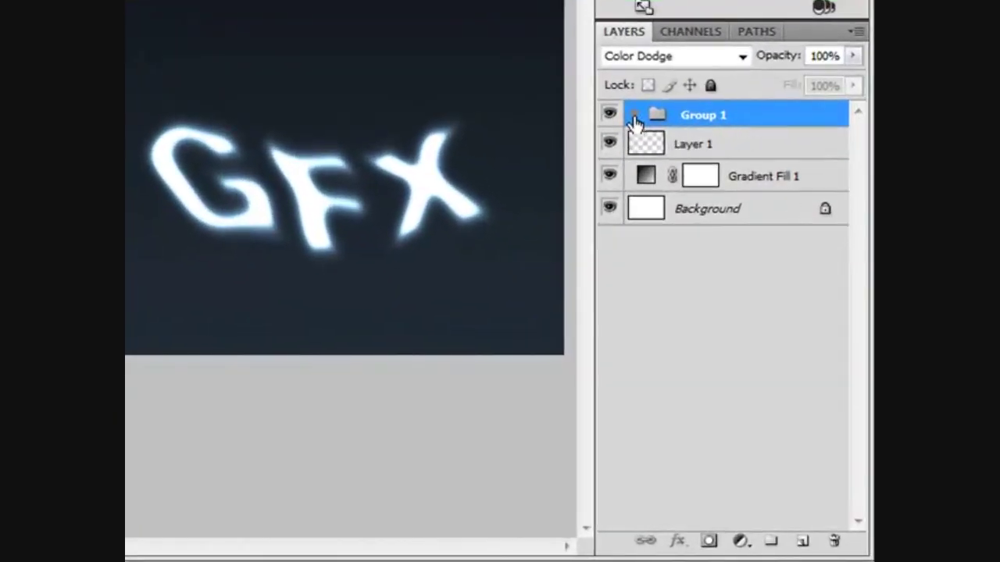
click(802, 541)
click(802, 541)
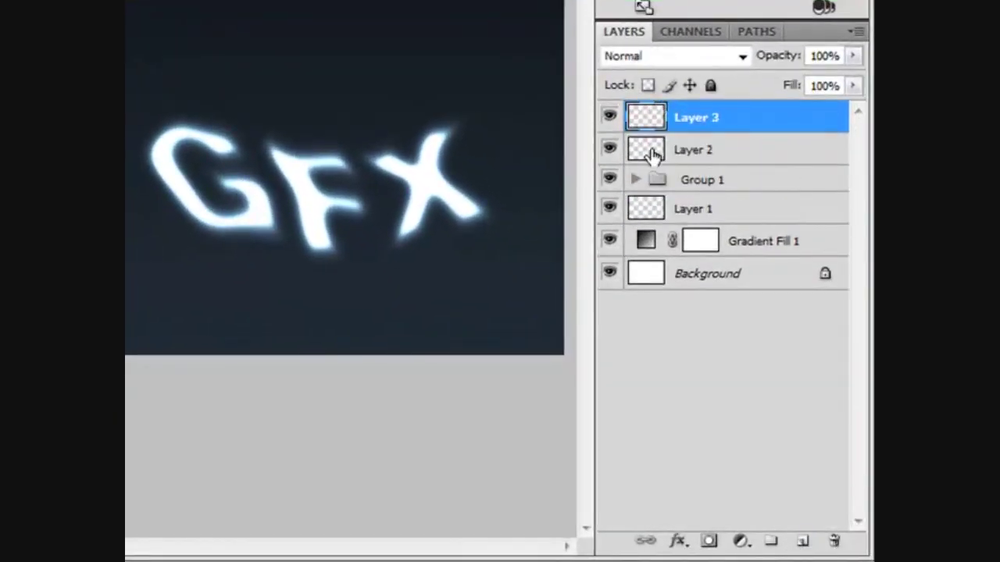
Place Layer 3 in a new group above Layer 2, collapse the group and select Layer 2
key(ctrl+g)
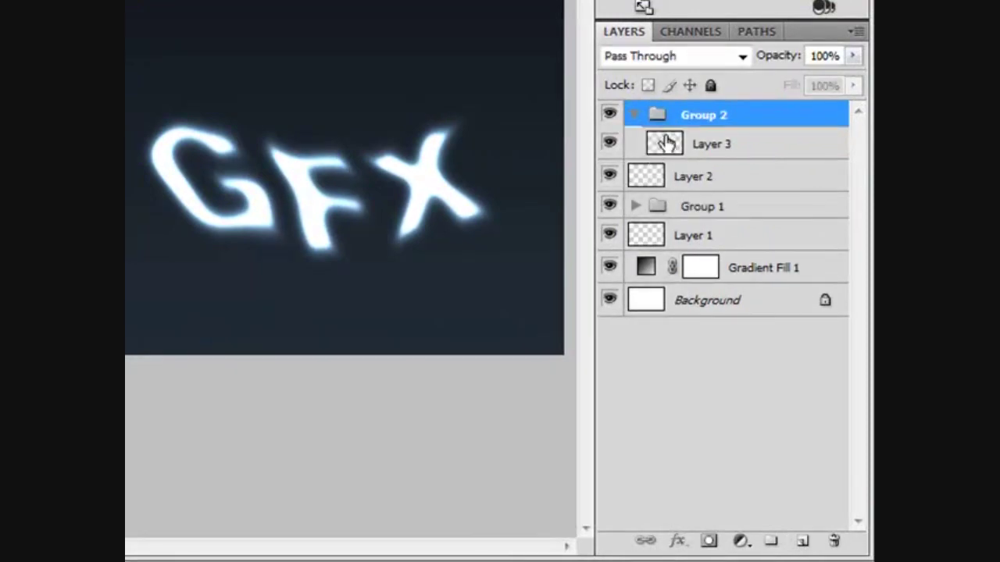
click(635, 115)
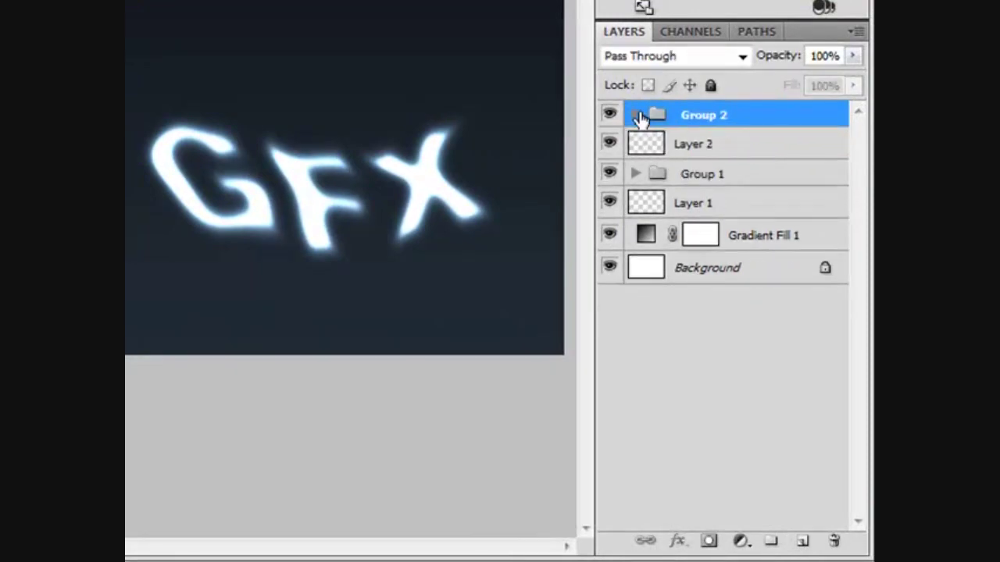
click(686, 157)
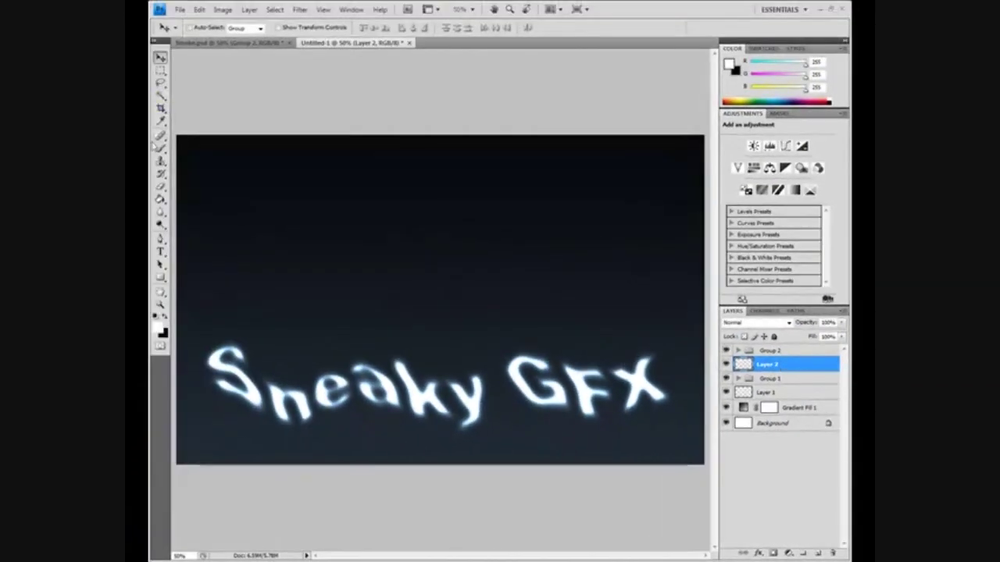
Expand Group 2, activate the Brush tool and set the group's blend mode to Color Dodge
click(738, 350)
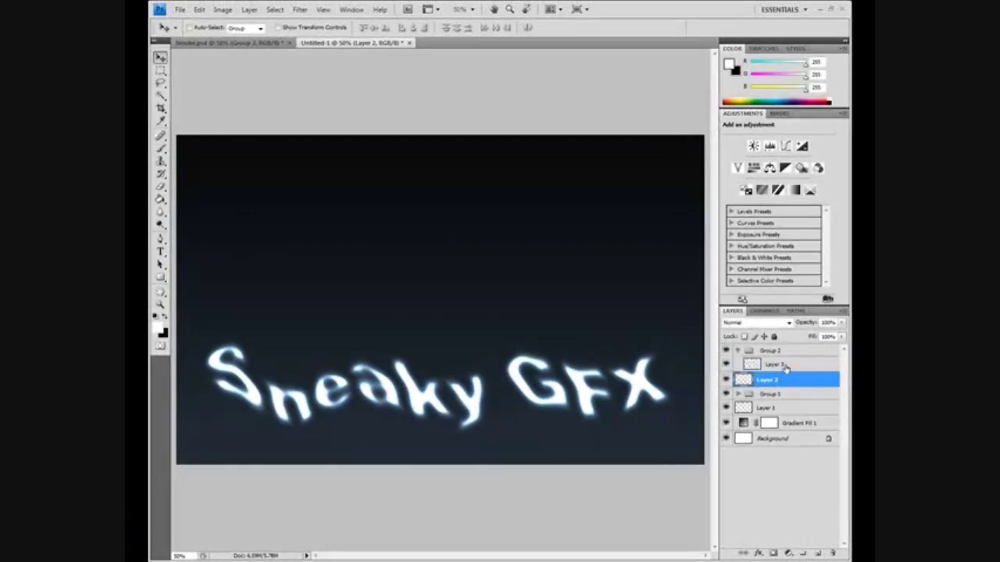
click(781, 365)
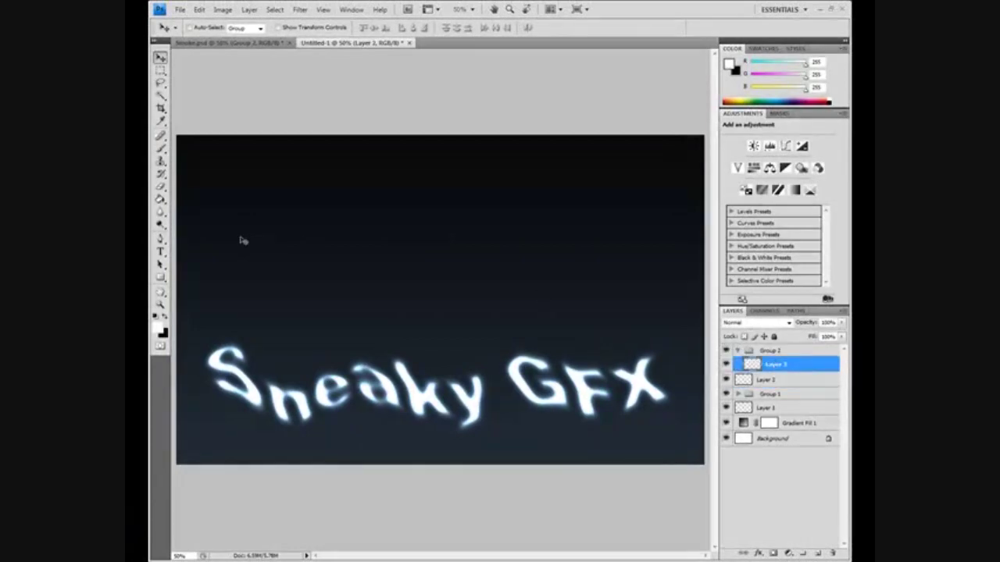
click(161, 149)
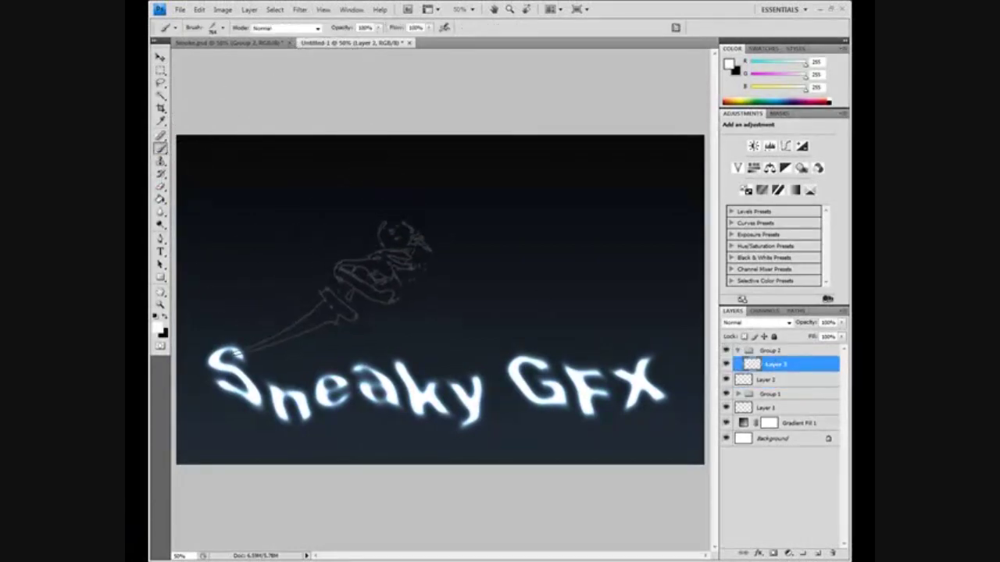
click(781, 351)
click(756, 323)
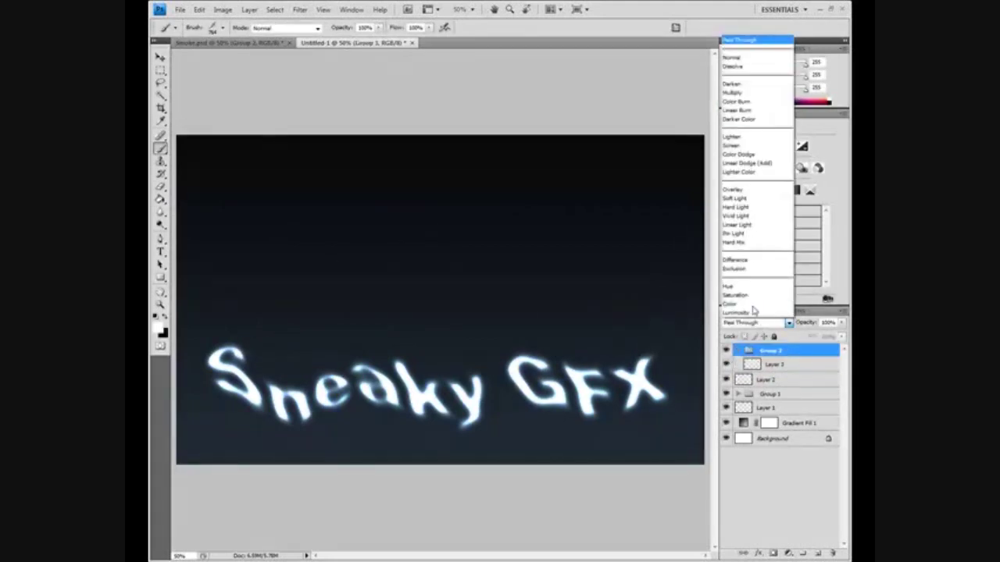
click(738, 154)
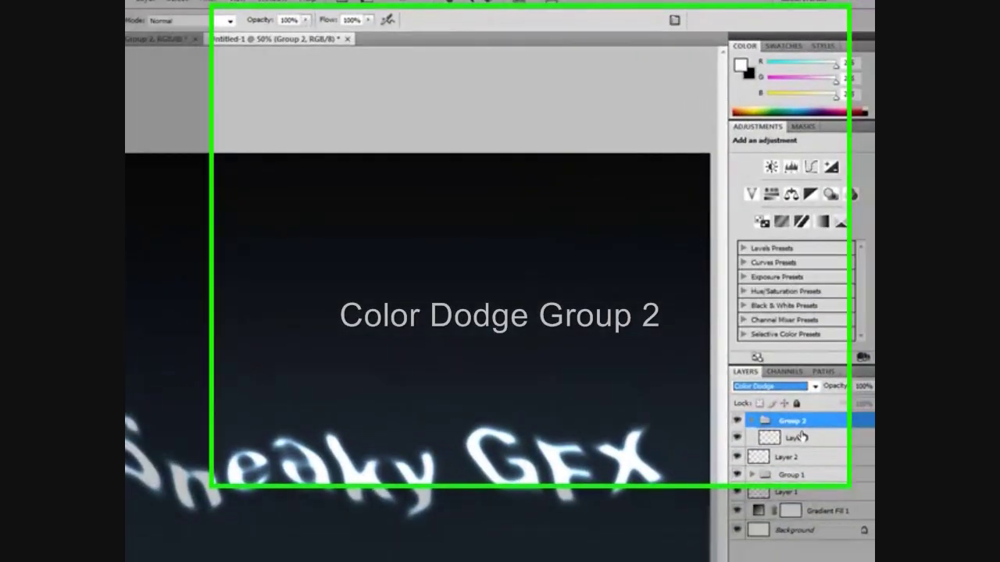
On Layer 3, stamp the 764 px smoke brush rising from the S and a 514 px smoke brush above the G and X
click(802, 437)
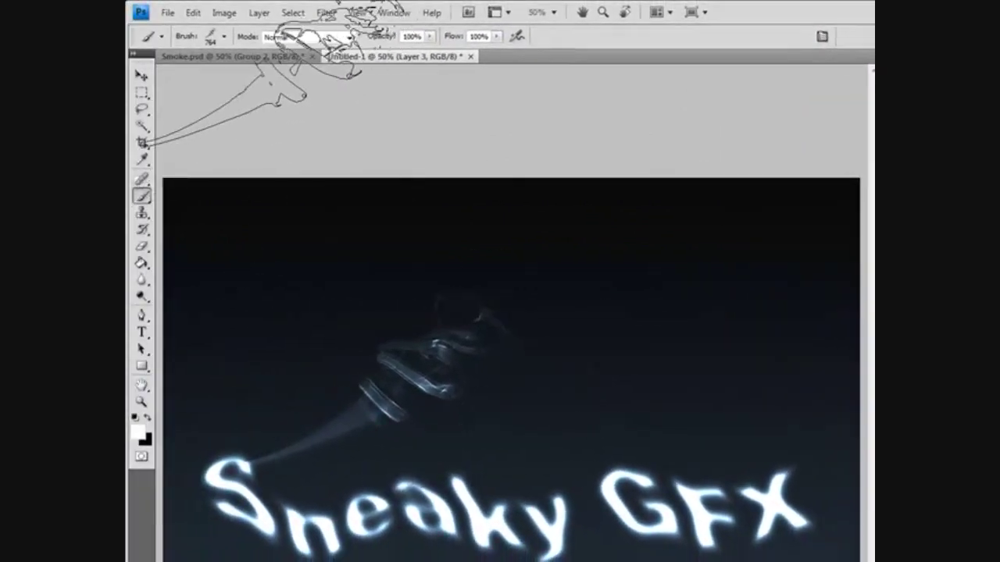
click(224, 36)
click(250, 181)
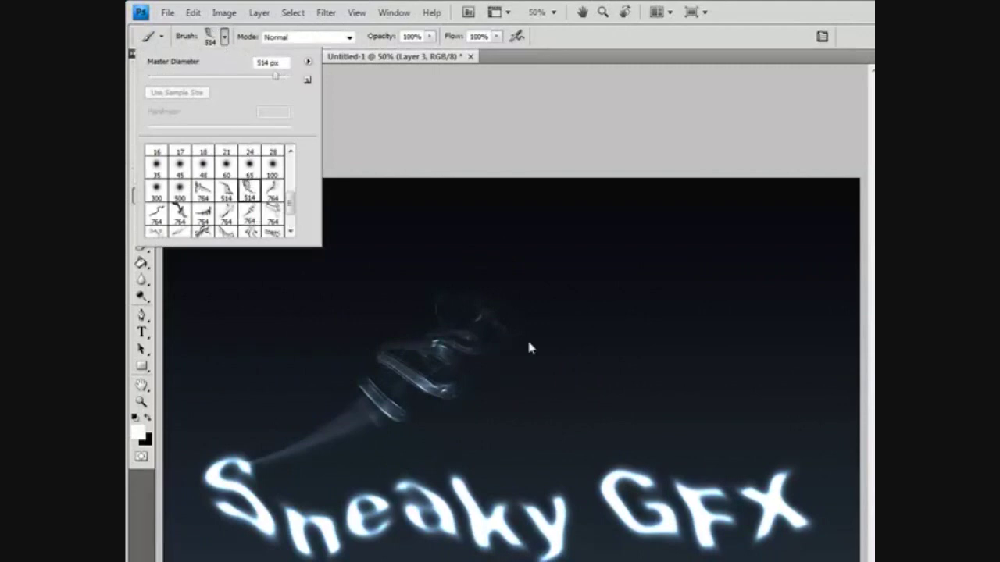
click(551, 384)
click(512, 386)
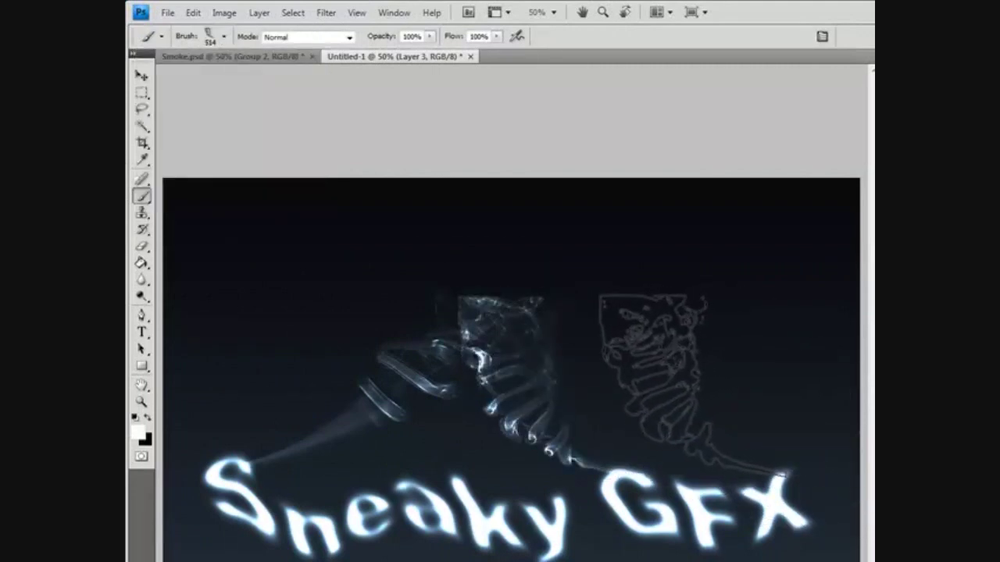
click(691, 386)
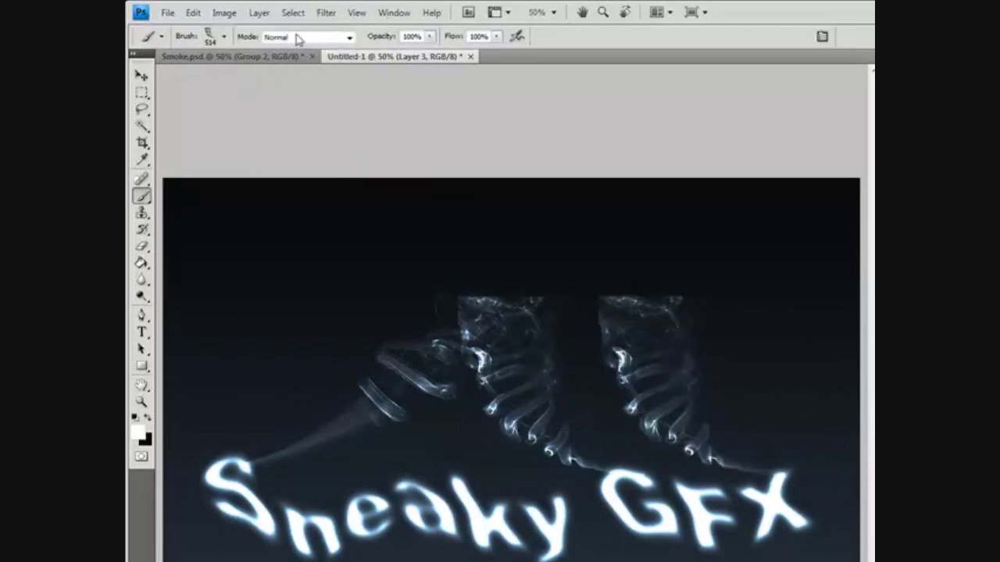
Stamp smoke with a 764 px smoke brush rising from the n, k and y on Layer 3
click(224, 38)
click(249, 221)
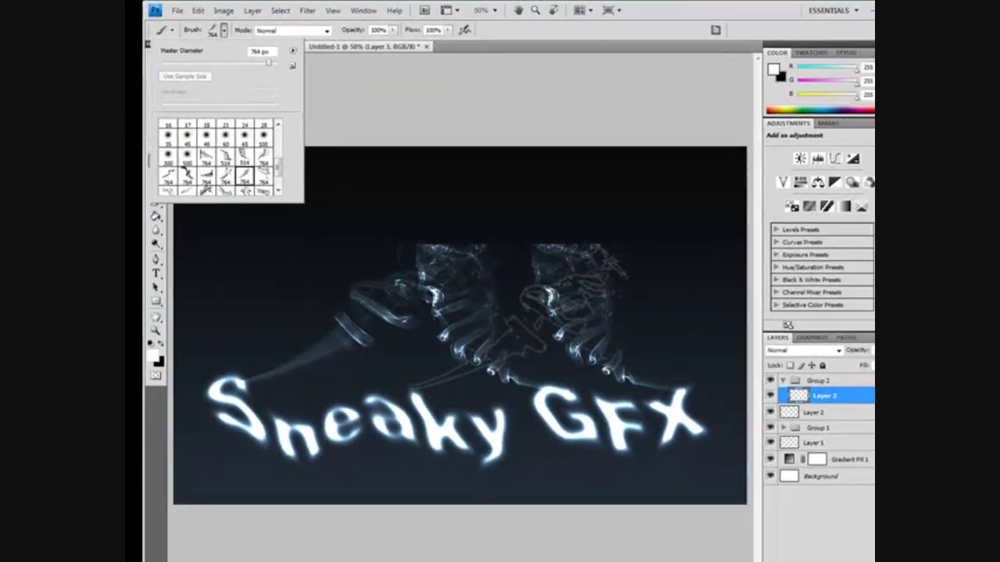
key(Return)
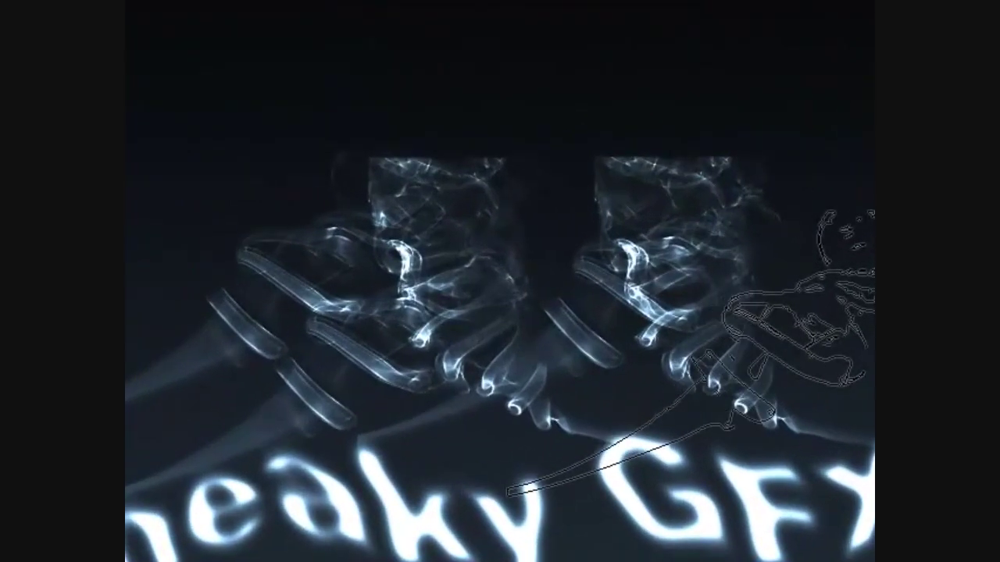
click(781, 336)
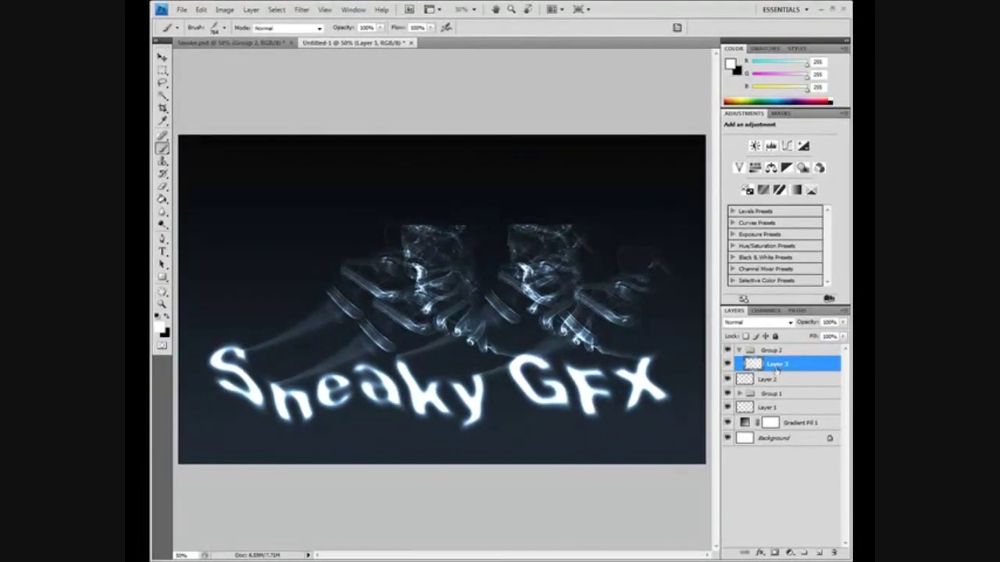
Collapse Group 2 and fill Layer 2 with the Clouds render filter
click(779, 381)
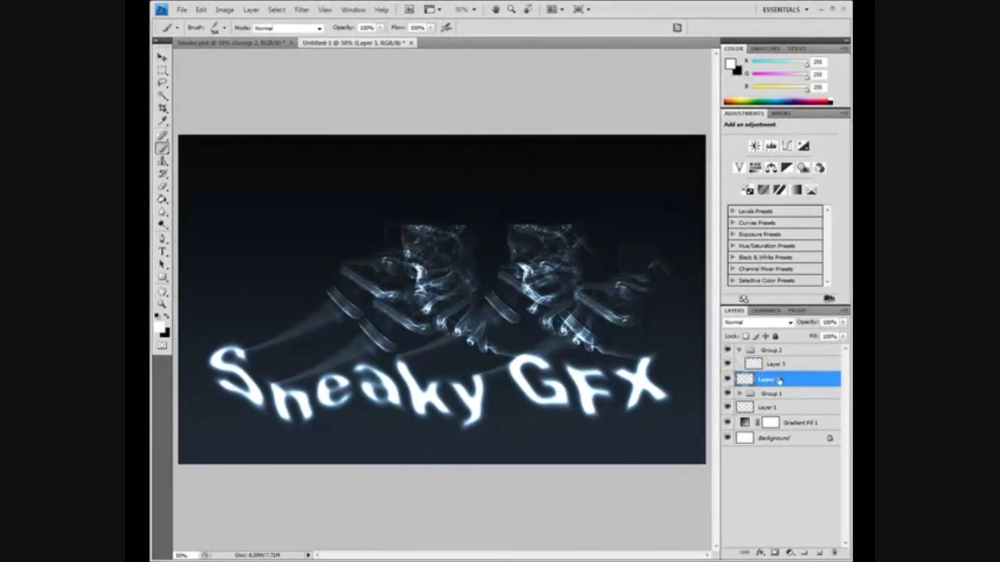
click(738, 350)
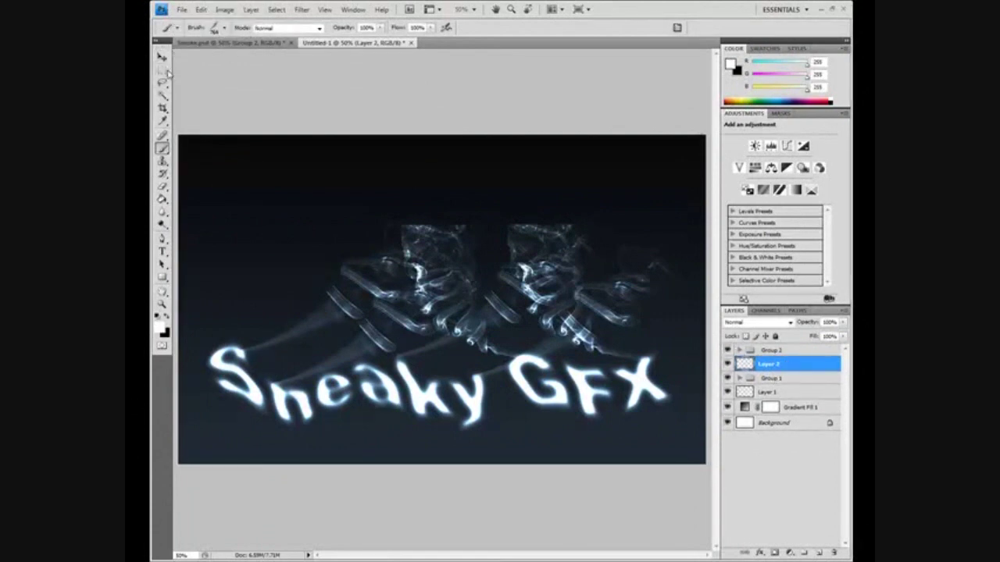
click(302, 9)
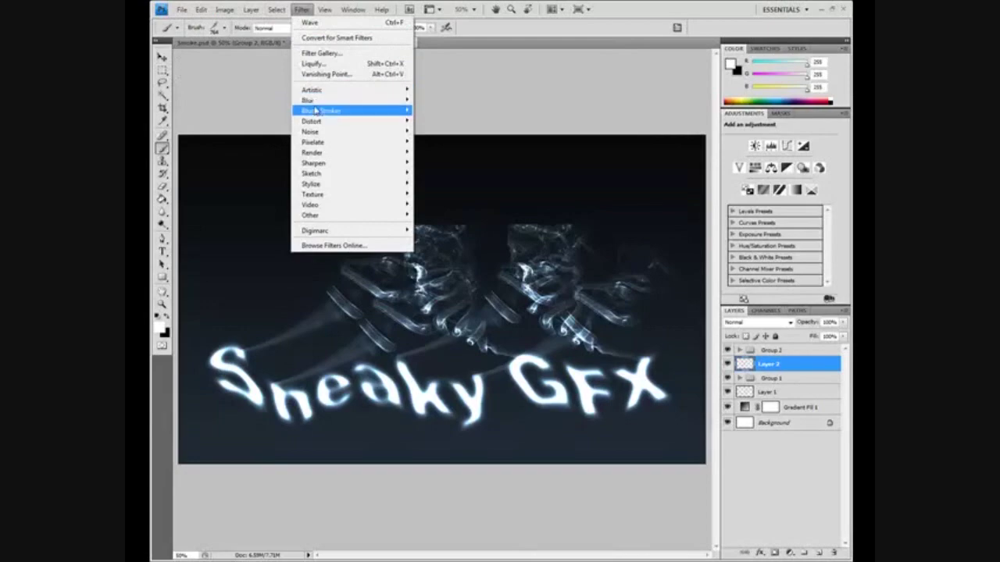
mouse_move(314, 131)
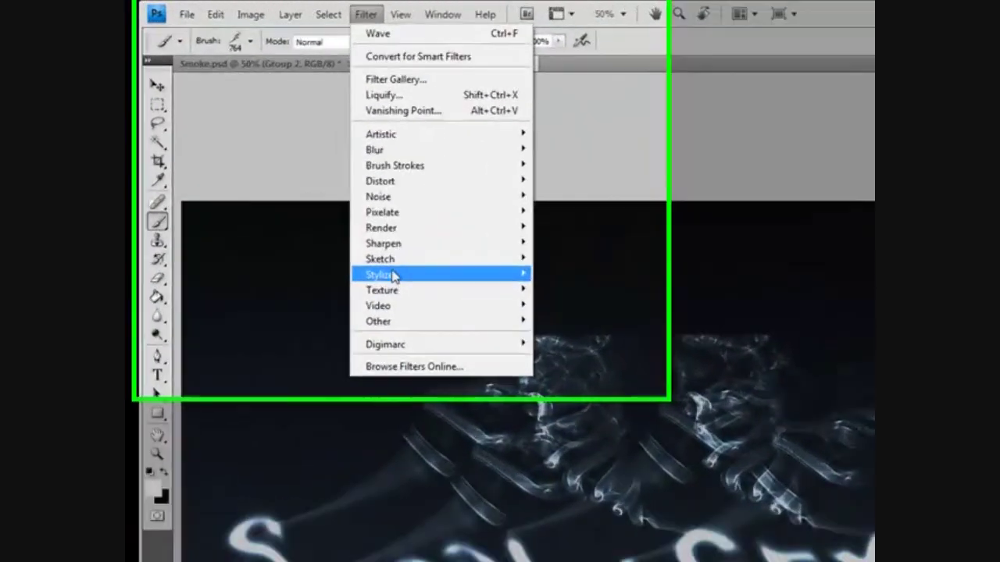
mouse_move(318, 180)
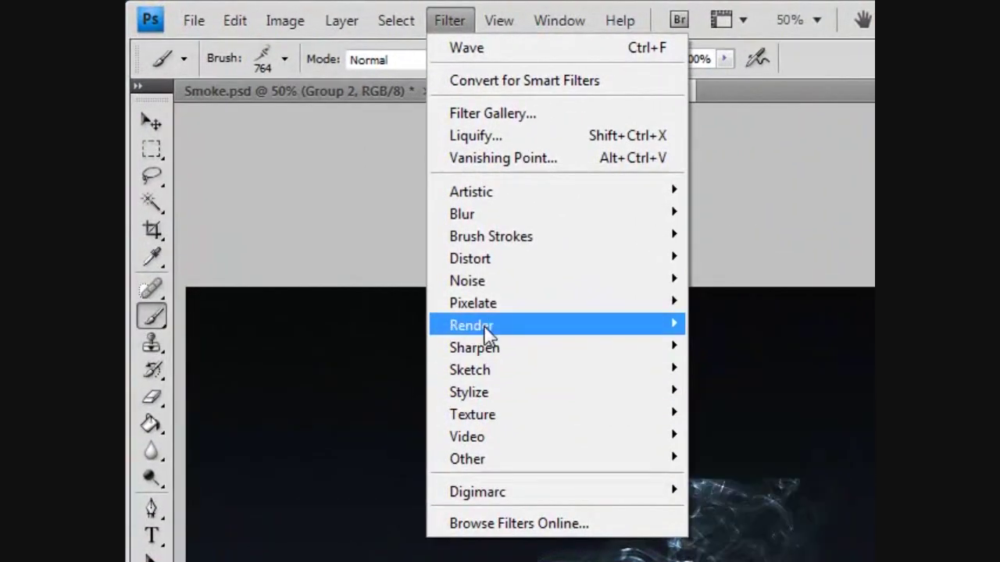
mouse_move(459, 331)
click(719, 323)
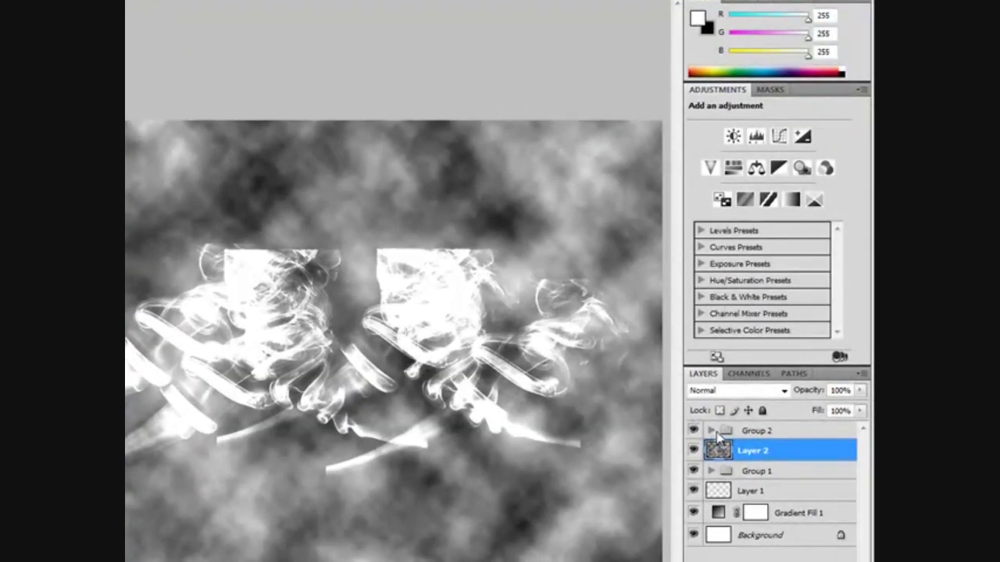
Set Layer 2's blend mode to Color Dodge and reapply the Clouds filter for a different cloud pattern
click(777, 392)
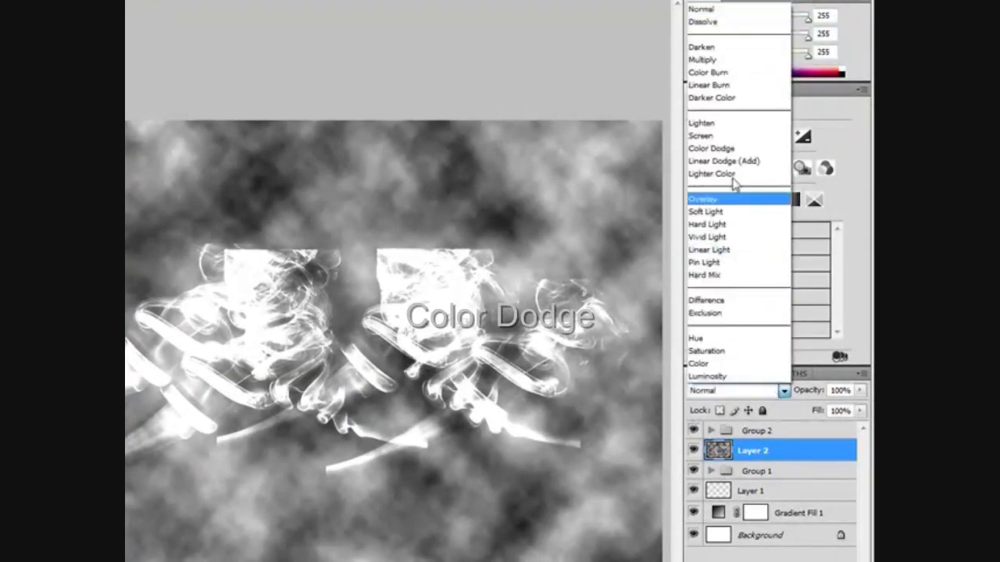
click(743, 149)
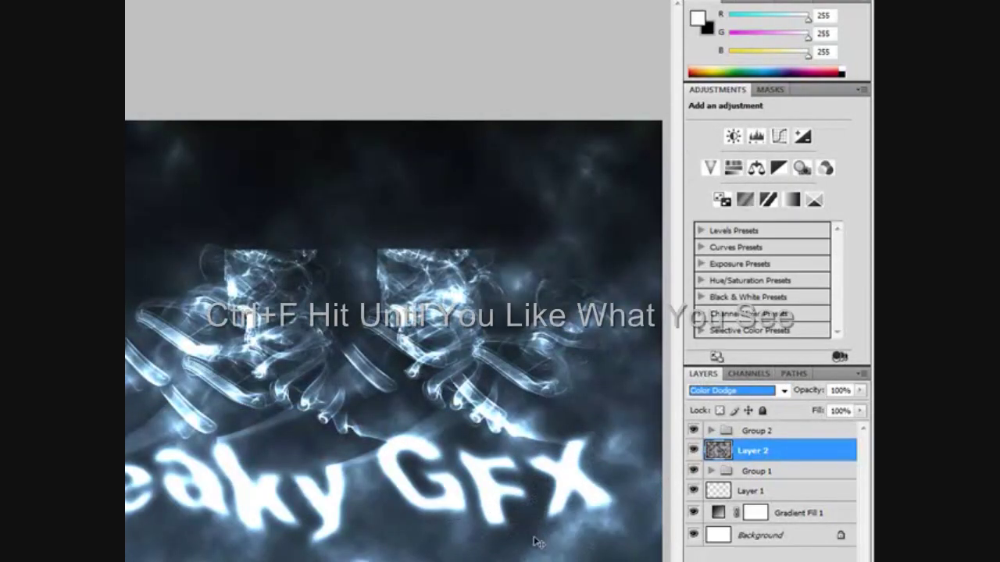
key(ctrl+f)
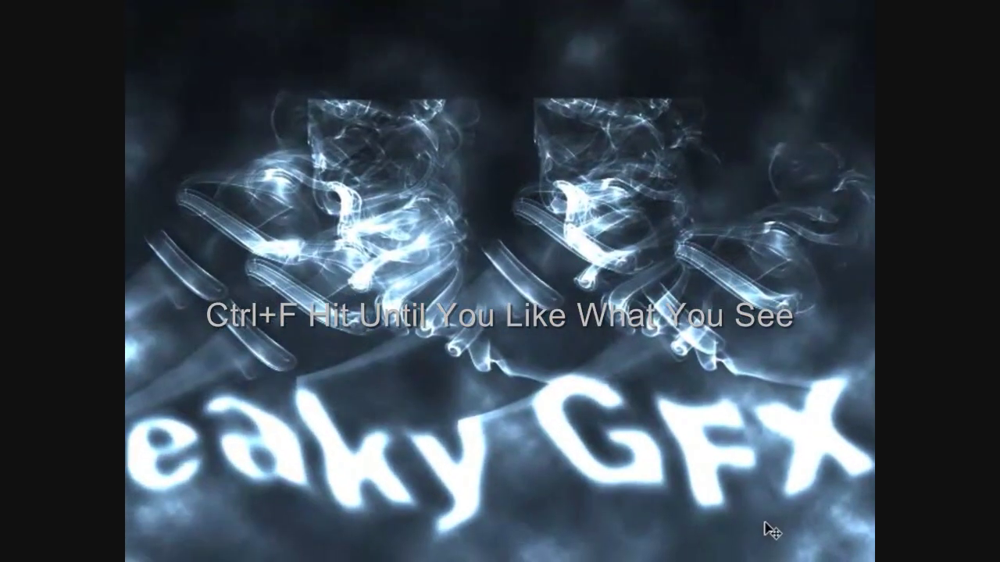
key(ctrl+f)
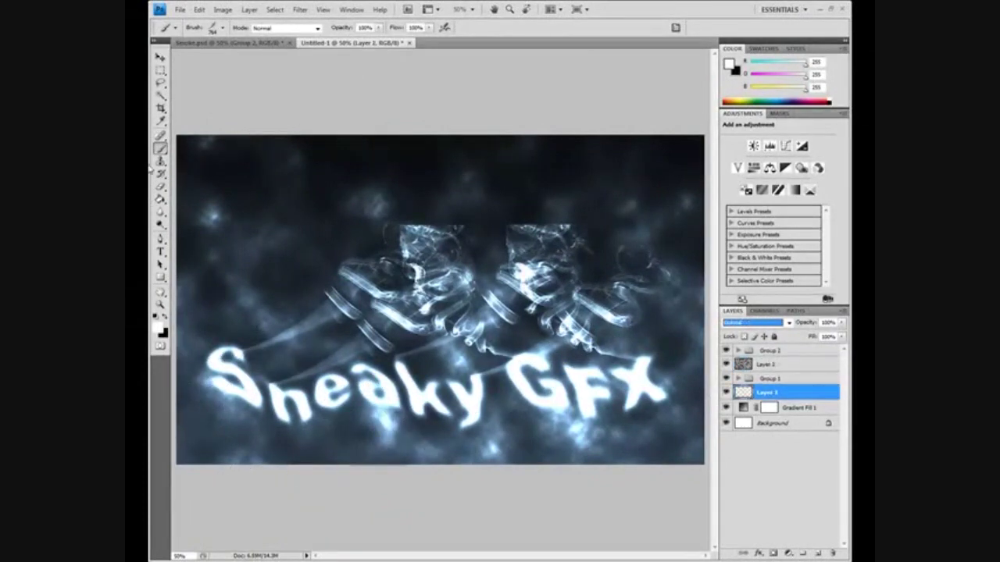
Make black the foreground colour and choose the soft round 500 px brush with 0% hardness
click(157, 317)
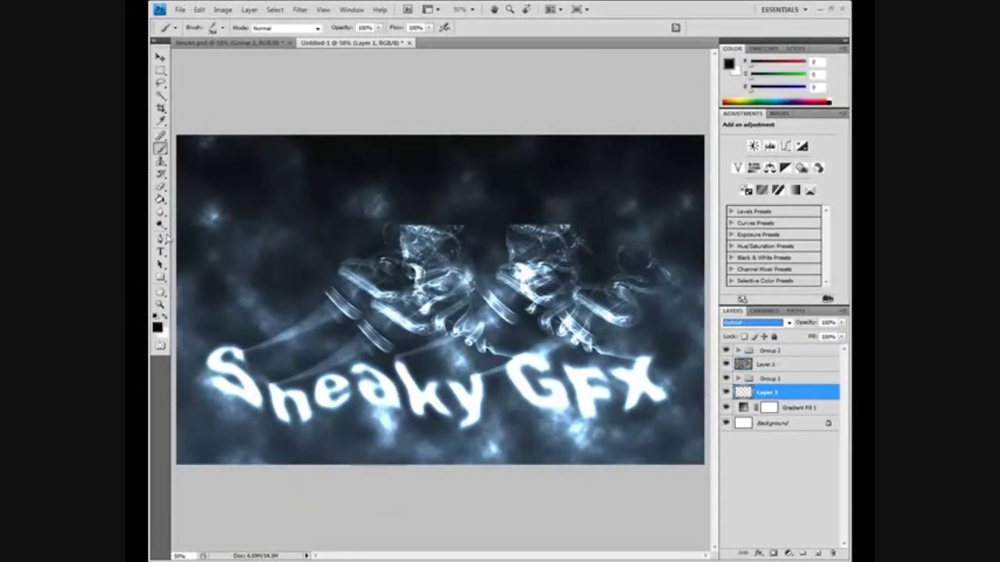
click(223, 27)
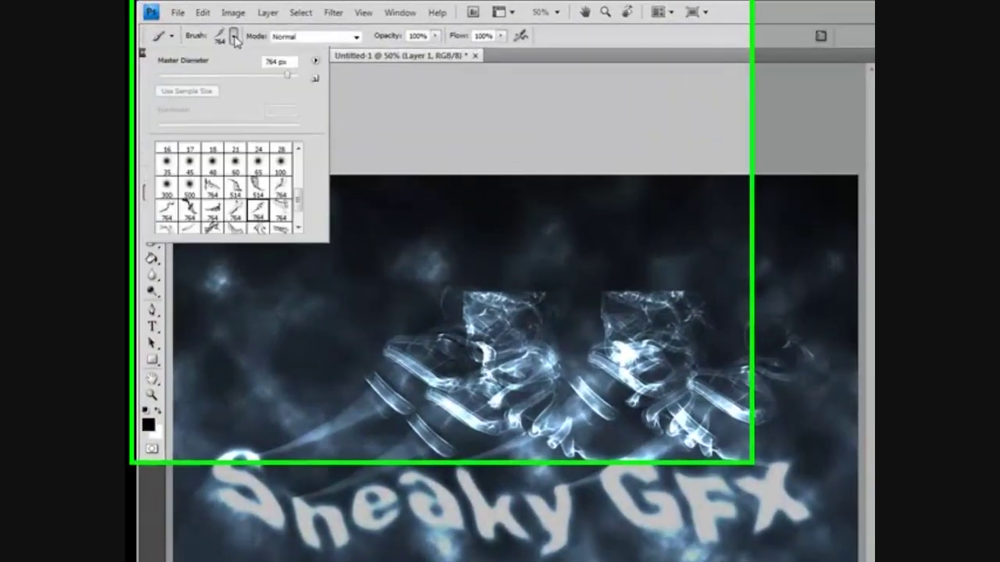
click(189, 145)
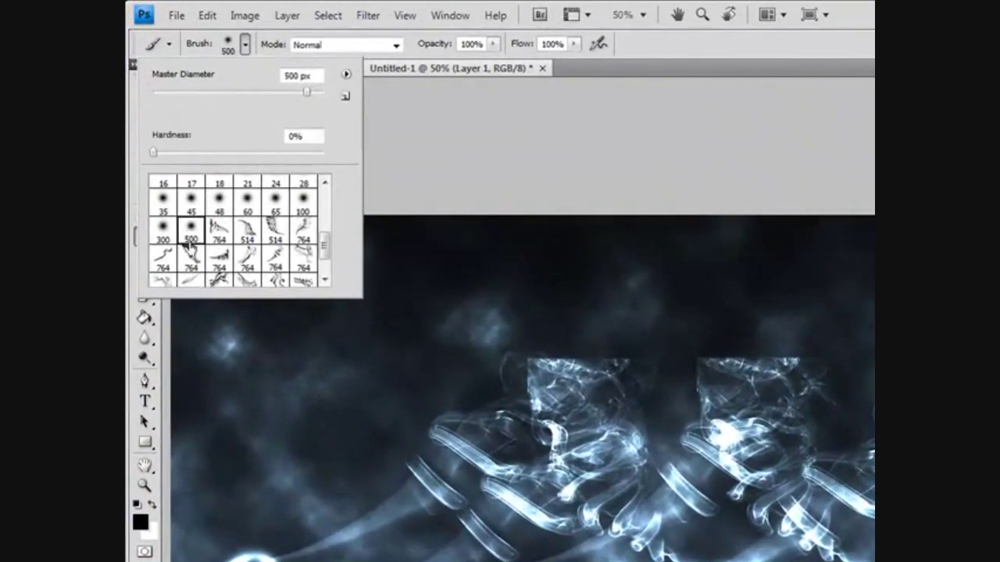
Replace the current brush set with Basic Brushes, keeping the soft 500 px brush for painting
click(346, 73)
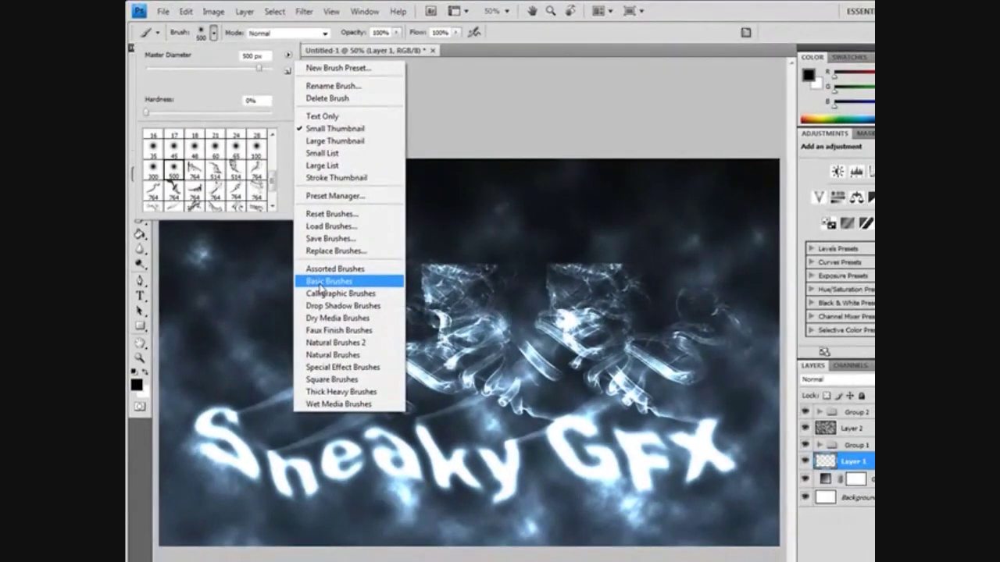
click(401, 393)
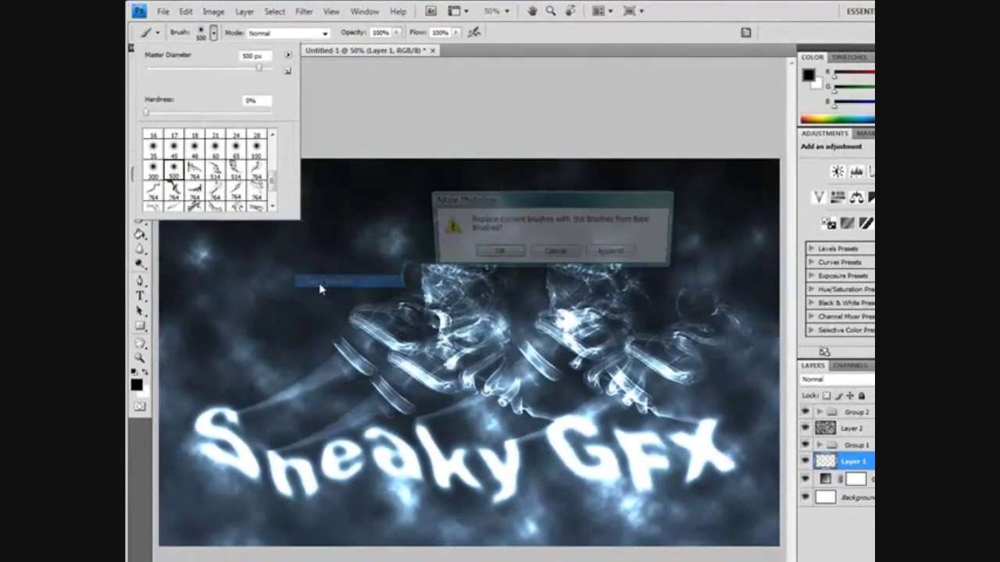
click(492, 255)
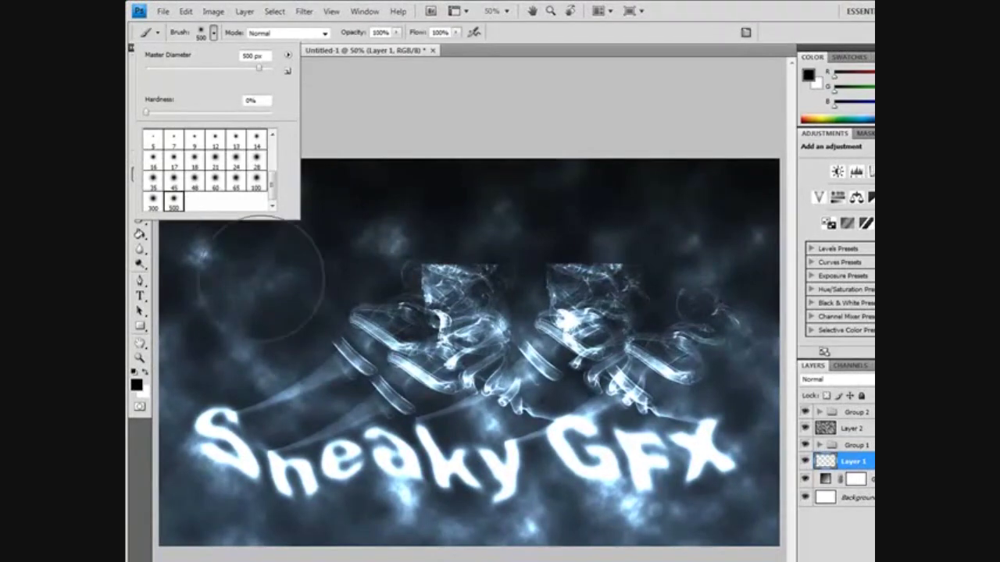
key(Return)
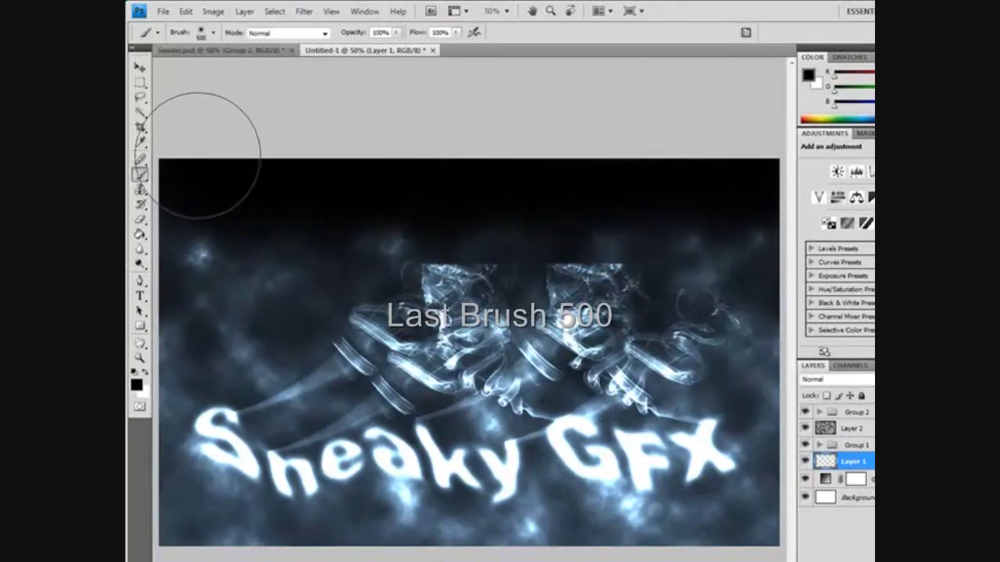
Paint soft black along all four edges of the canvas on Layer 1 to form a dark vignette
mouse_move(206, 145)
mouse_down()
mouse_move(167, 464)
mouse_move(180, 542)
mouse_move(167, 508)
mouse_move(171, 464)
mouse_move(171, 503)
mouse_move(259, 518)
mouse_move(801, 513)
mouse_move(690, 528)
mouse_move(710, 532)
mouse_move(838, 522)
mouse_move(835, 196)
mouse_move(787, 51)
mouse_up()
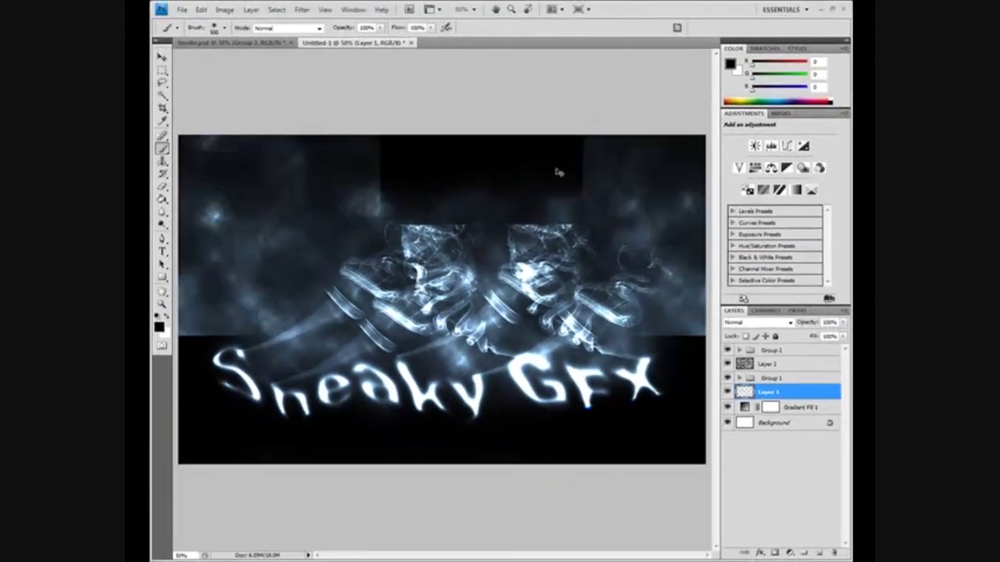
mouse_move(240, 430)
mouse_down()
mouse_move(203, 531)
mouse_move(336, 491)
mouse_move(670, 483)
mouse_move(699, 495)
mouse_move(151, 500)
mouse_up()
mouse_move(230, 148)
mouse_down()
mouse_move(302, 130)
mouse_move(737, 112)
mouse_up()
mouse_move(211, 192)
mouse_down()
mouse_move(166, 277)
mouse_move(167, 539)
mouse_up()
mouse_move(692, 156)
mouse_down()
mouse_move(713, 325)
mouse_move(781, 524)
mouse_up()
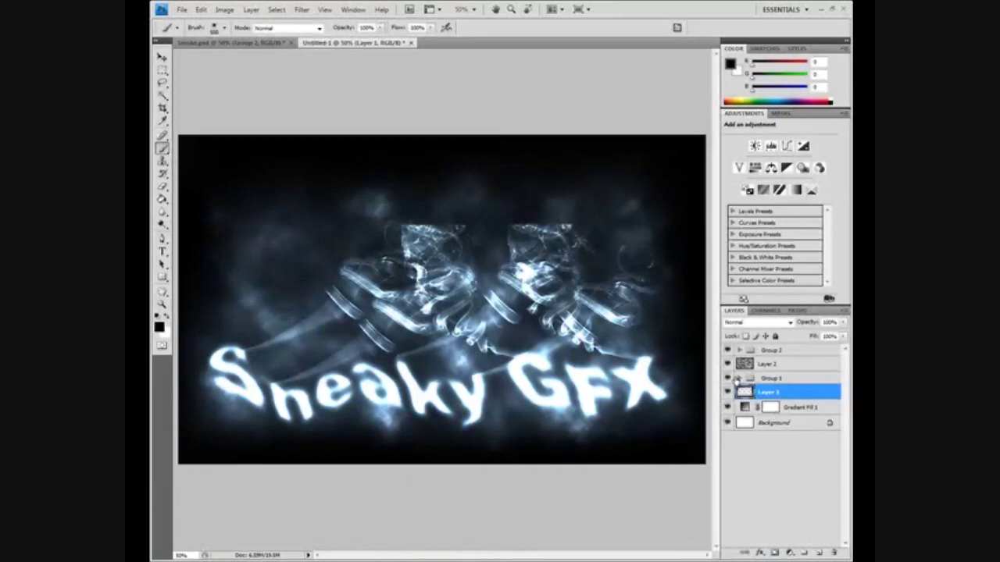
click(738, 379)
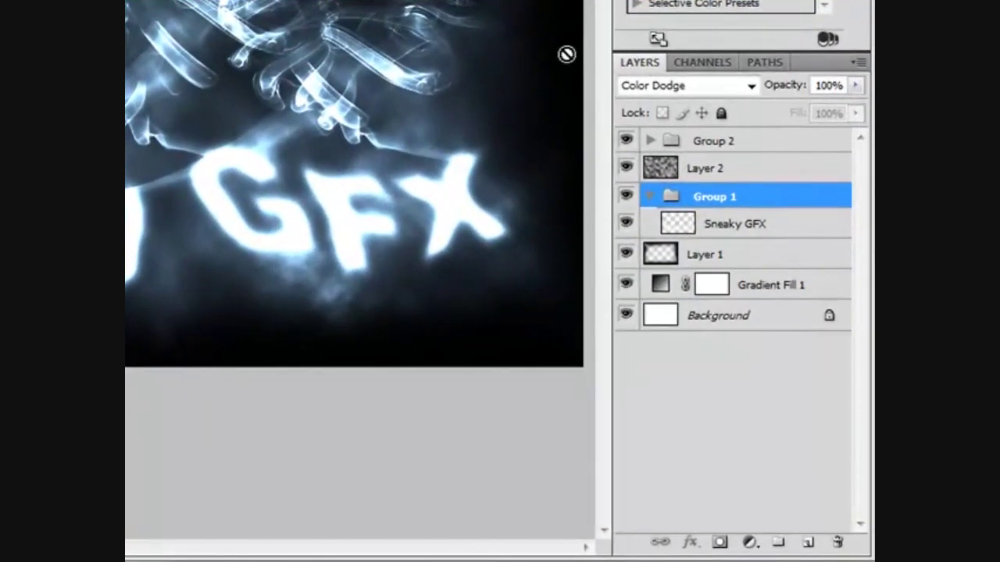
click(809, 543)
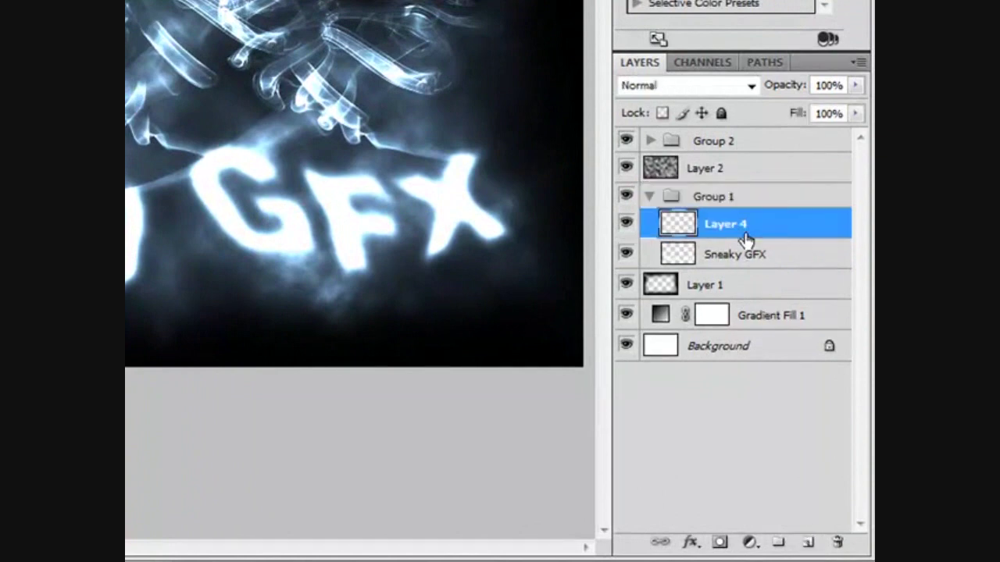
key(ctrl+z)
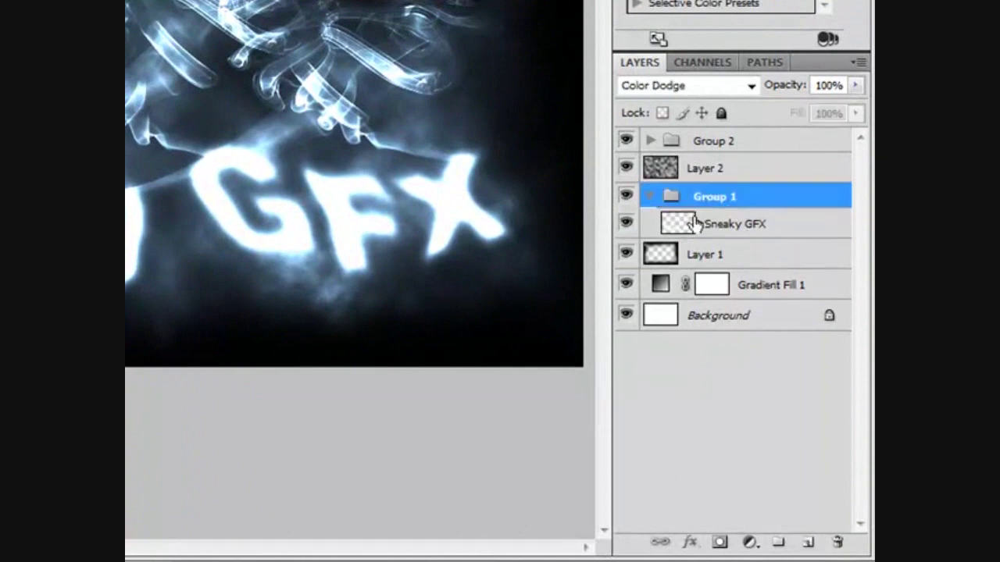
click(647, 196)
Try to apply a Texture filter to a new empty layer placed directly below Layer 1
click(809, 543)
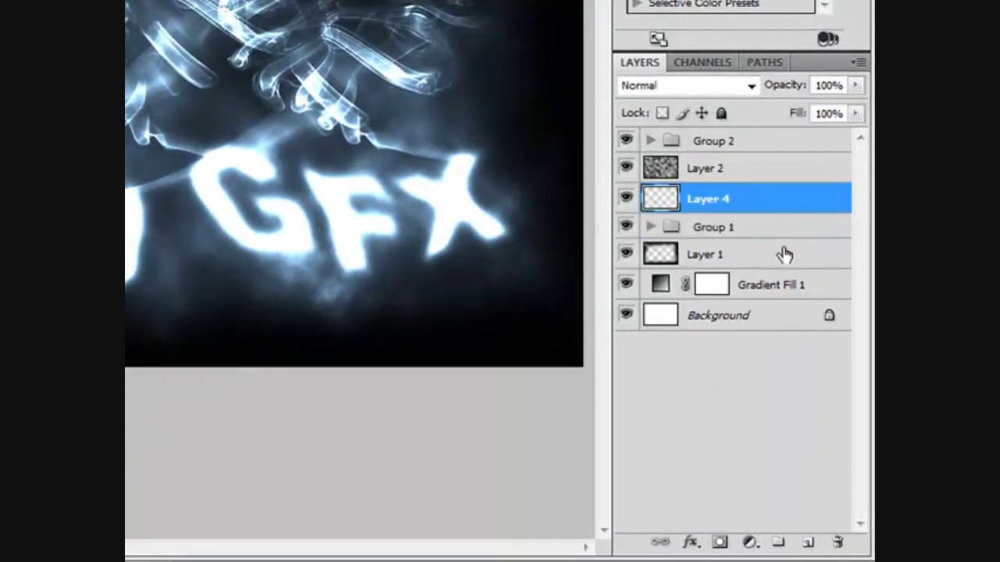
drag(753, 198, 746, 268)
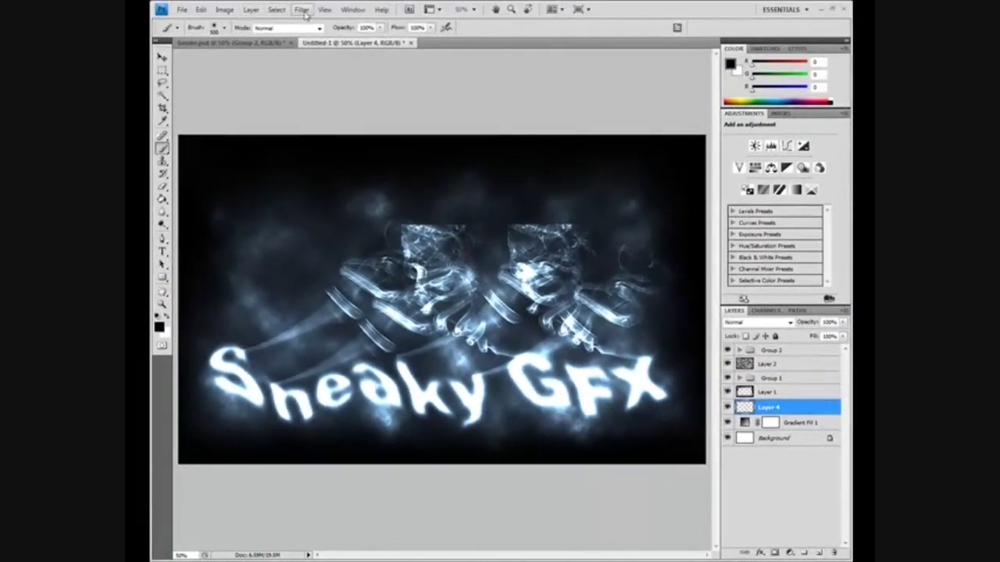
click(301, 9)
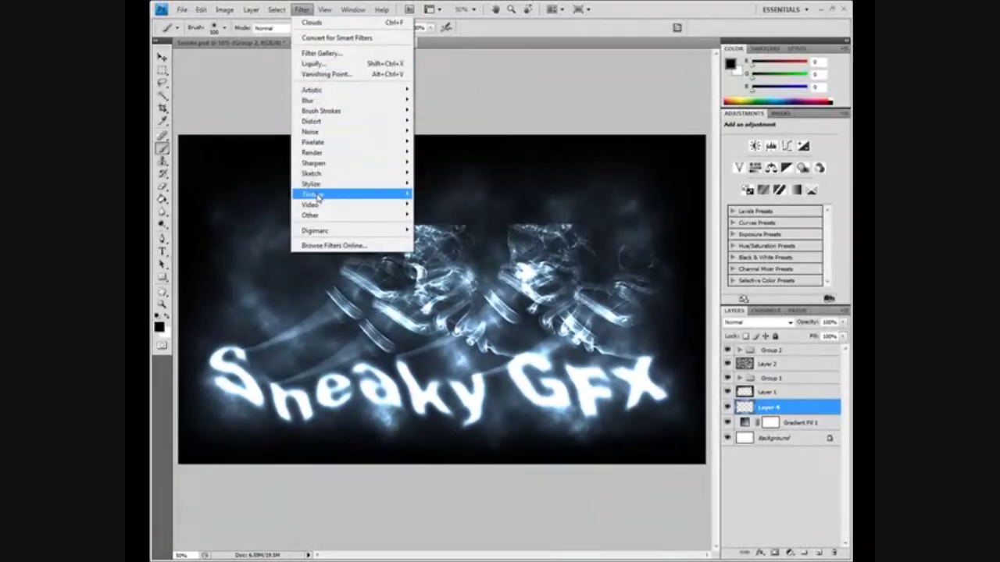
click(443, 247)
click(497, 216)
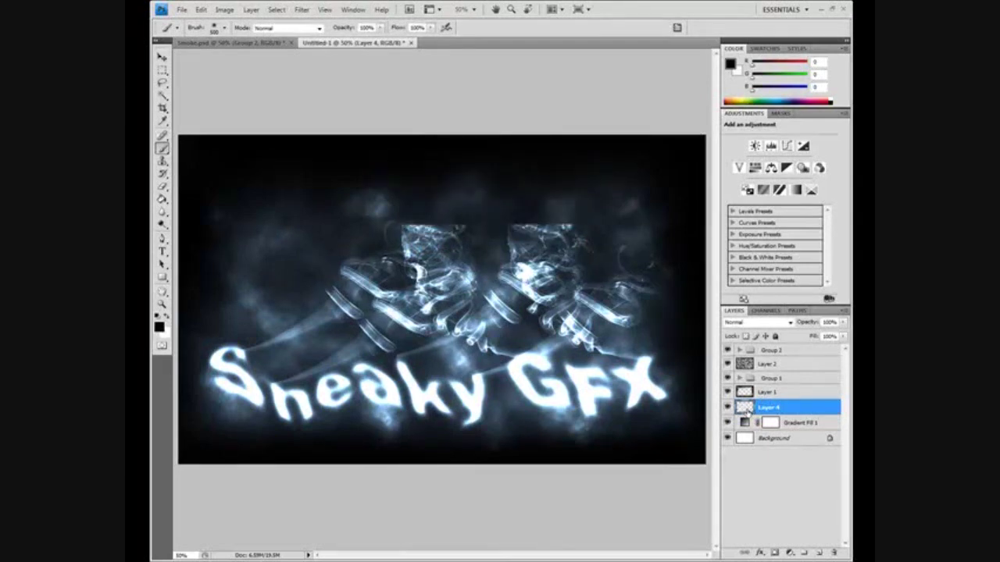
key(ctrl+e)
Add a white layer mask that reveals all of Layer 1
click(302, 9)
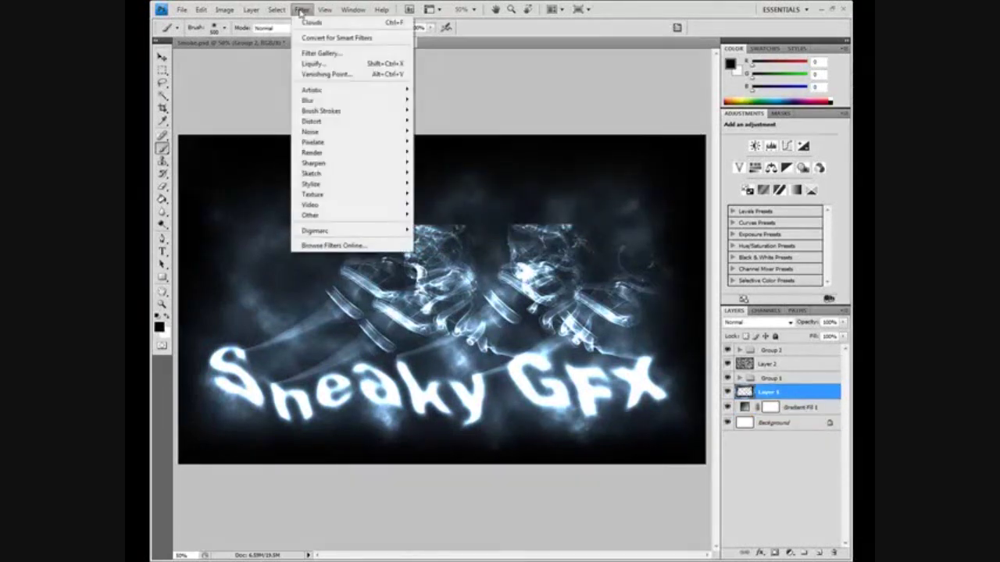
mouse_move(250, 10)
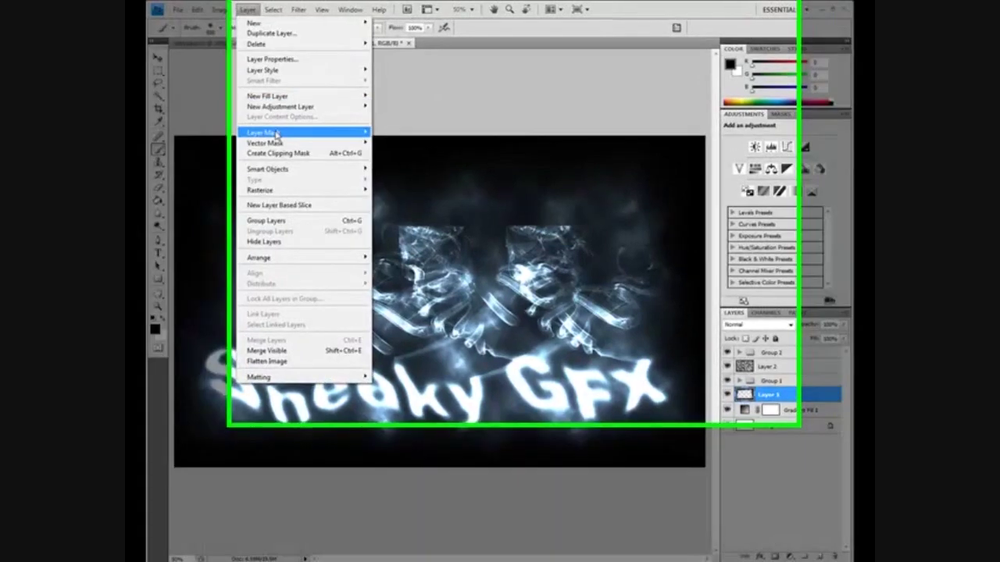
mouse_move(275, 133)
click(391, 133)
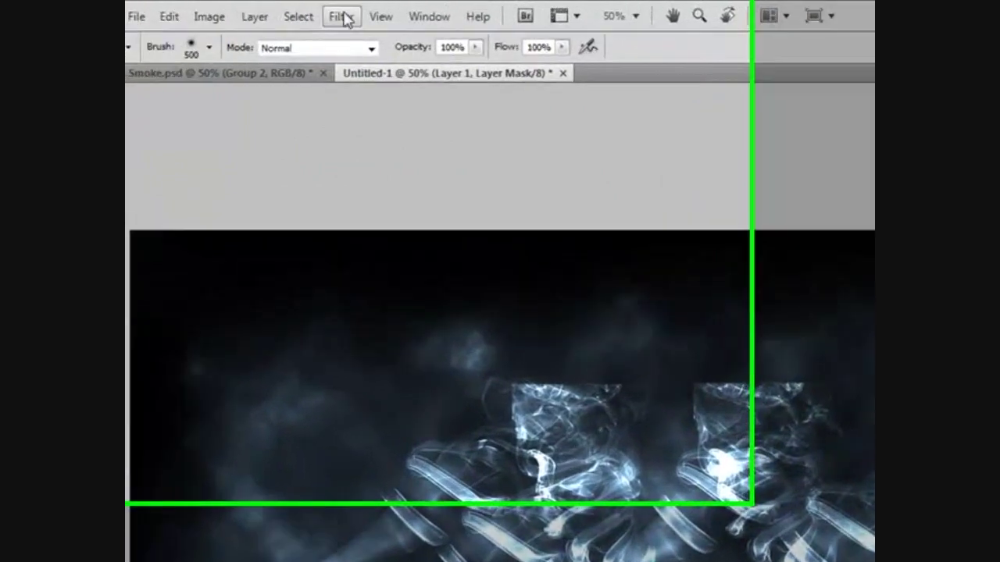
Apply the Texturizer filter to Layer 1's mask with Canvas texture, 100% scaling, relief 4 and light from Top
click(213, 13)
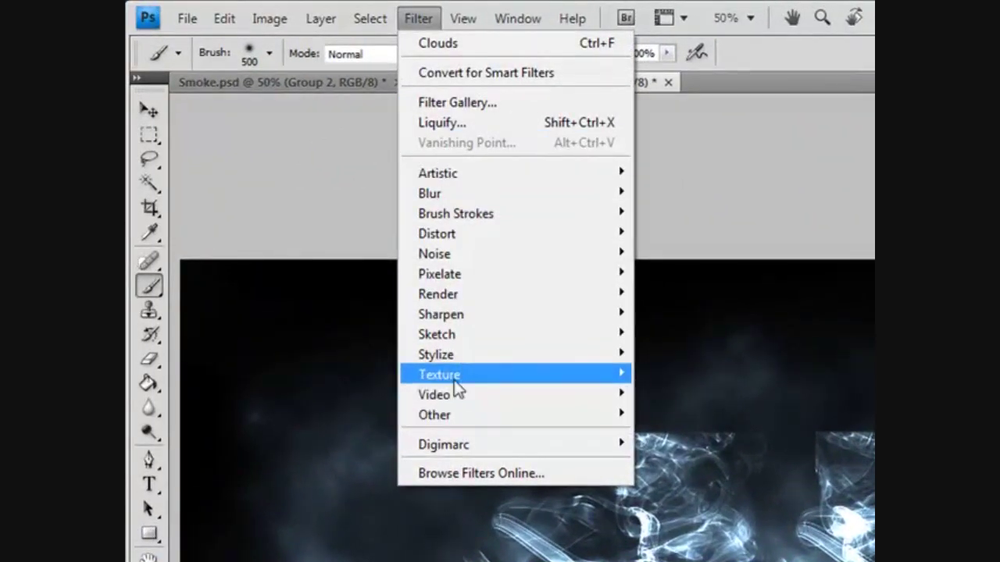
mouse_move(457, 376)
click(674, 473)
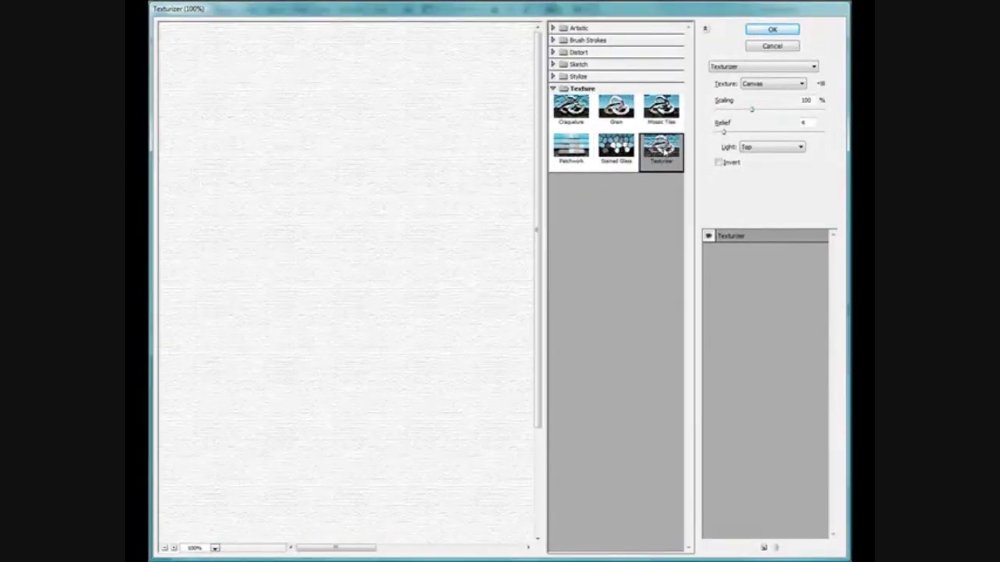
click(771, 30)
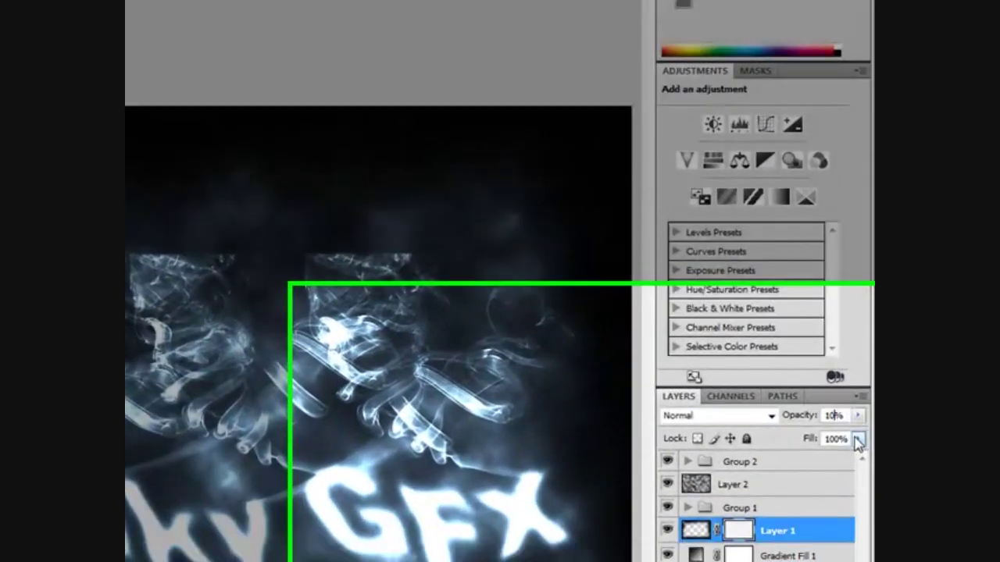
Set Layer 1's opacity to 100%
text(10)
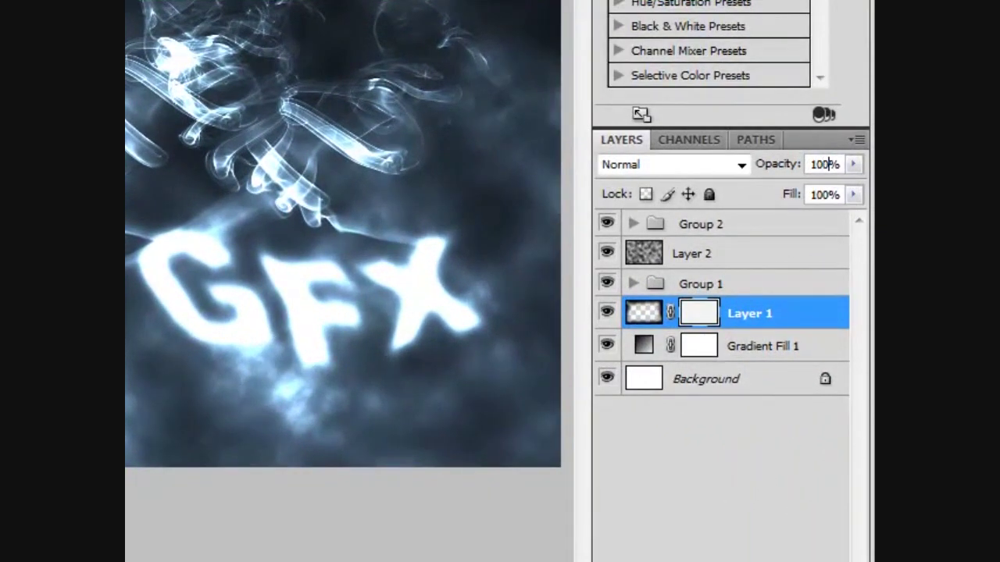
text(0)
key(Return)
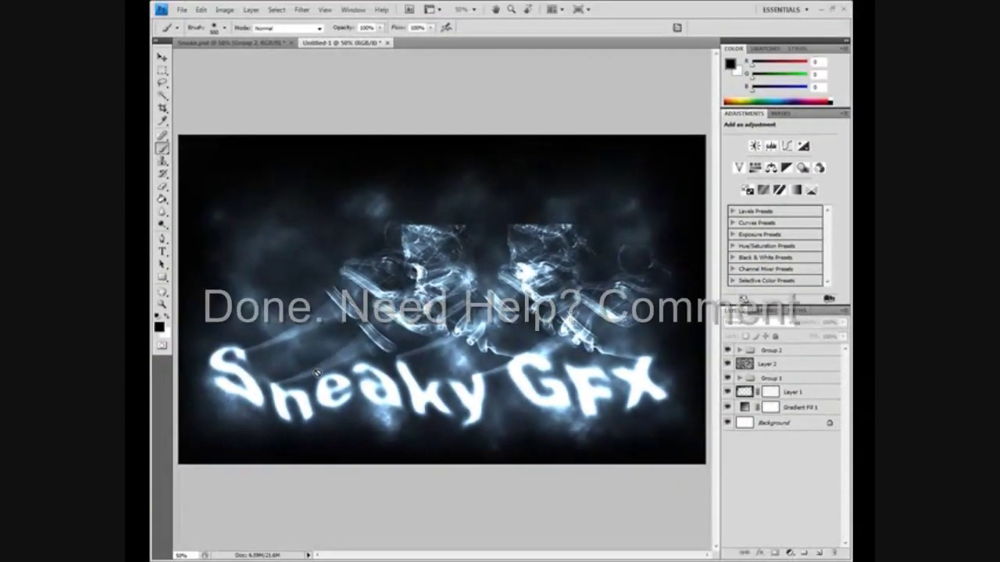